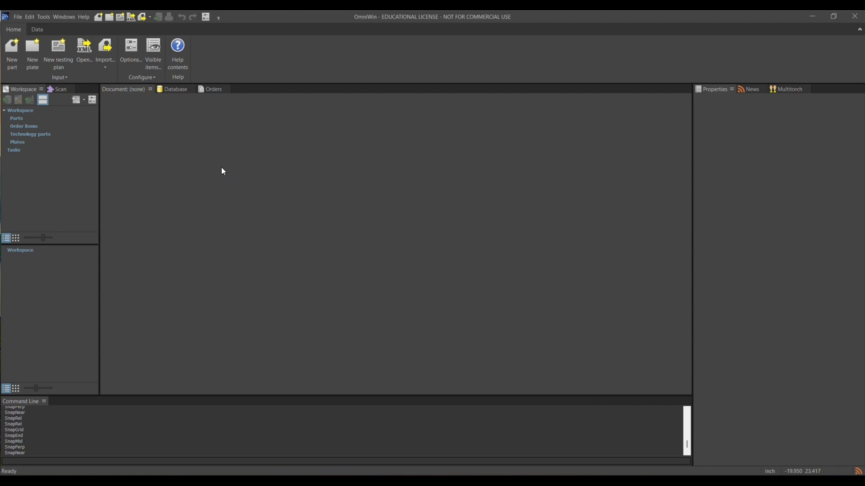
- Create a new empty part drawing
{"action": "left_click", "coordinate": [20, 18]}
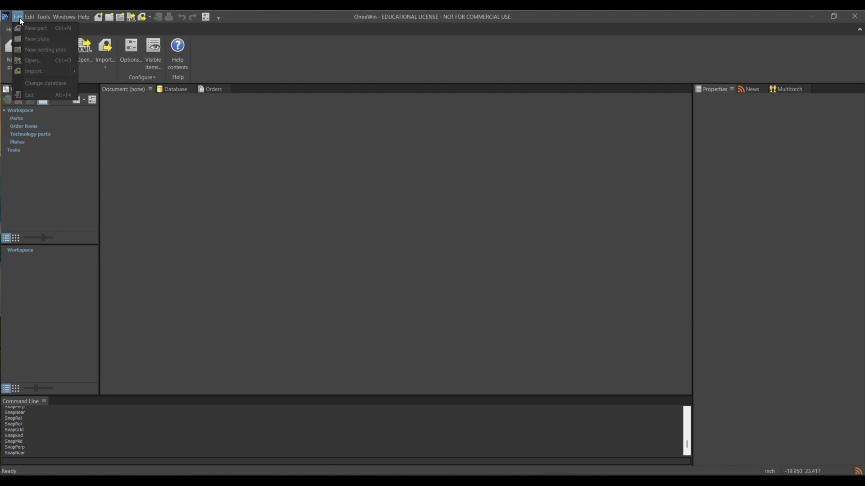
{"action": "left_click", "coordinate": [123, 27]}
{"action": "left_click", "coordinate": [12, 51]}
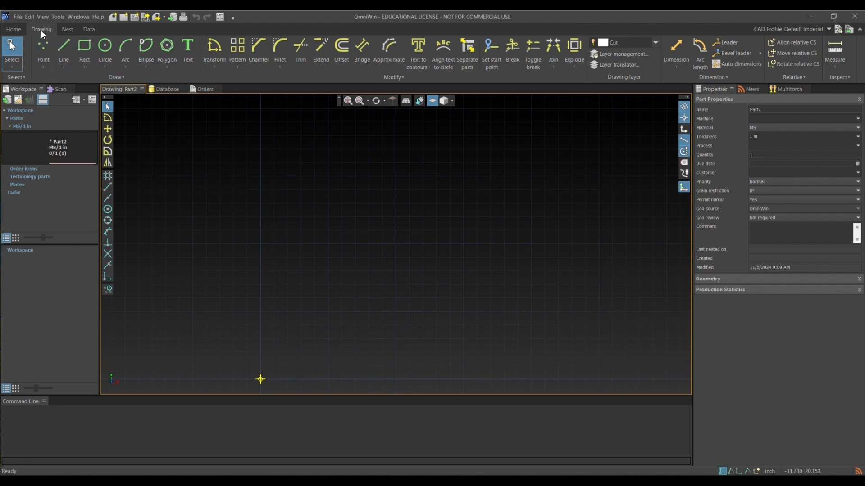
- Place two freehand points near the origin, at about (1.76, 6.85) and (3.20, 1.50)
{"action": "right_click", "coordinate": [237, 217]}
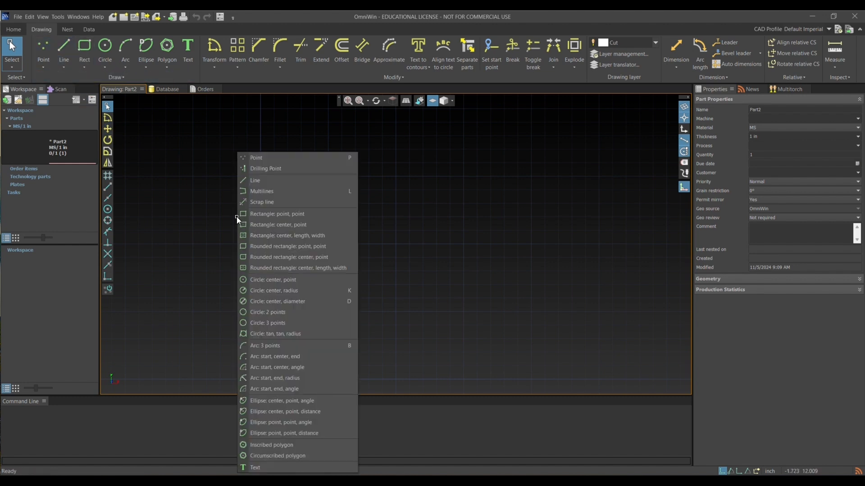
{"action": "key", "text": "Escape"}
{"action": "left_click", "coordinate": [40, 45]}
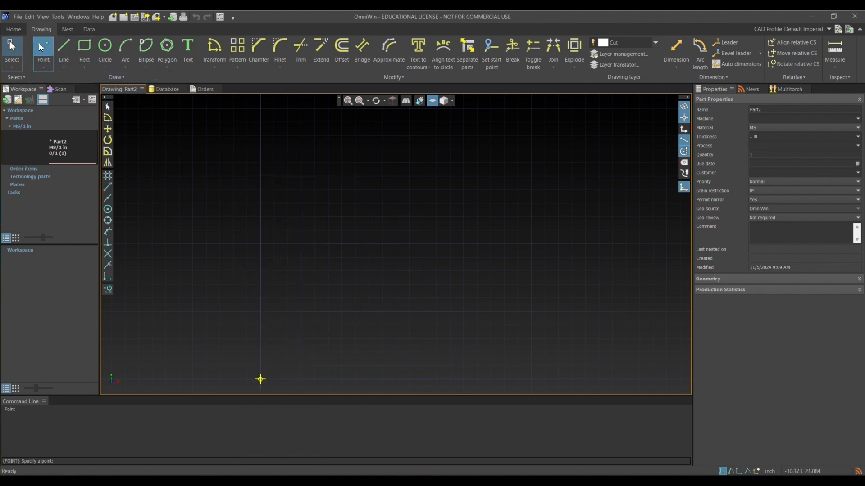
{"action": "left_click", "coordinate": [284, 286]}
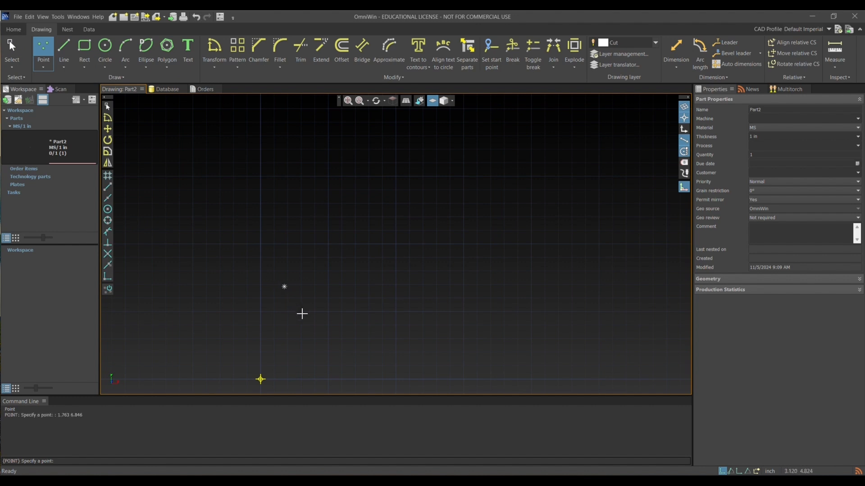
{"action": "left_click", "coordinate": [303, 359]}
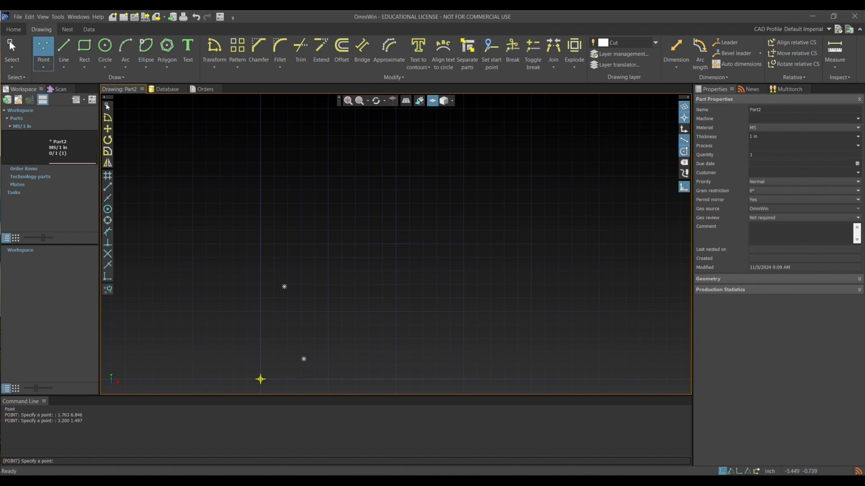
- Place two more points by entering the absolute coordinates 1 1 and 2,2
{"action": "left_click", "coordinate": [65, 461]}
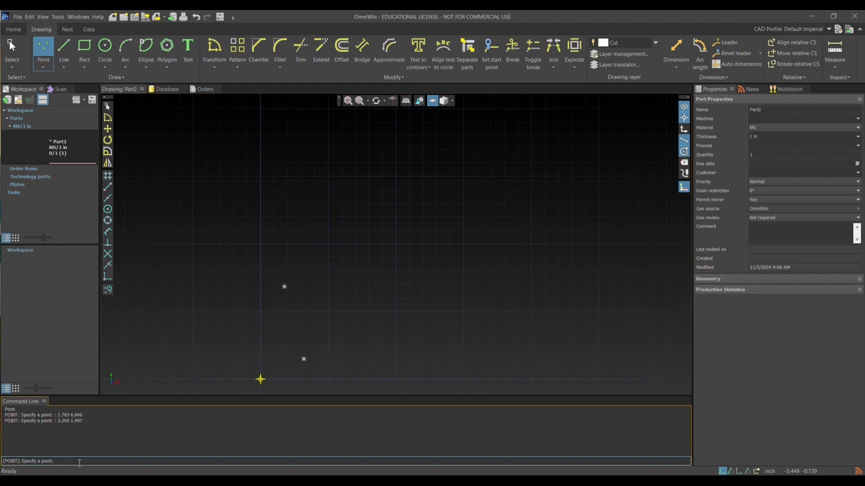
{"action": "key", "text": "Return"}
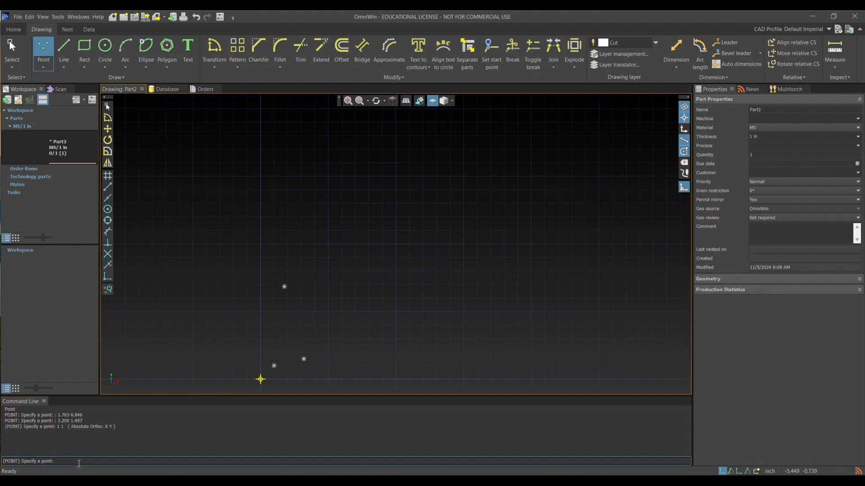
{"action": "type", "text": "2,2"}
{"action": "key", "text": "Return"}
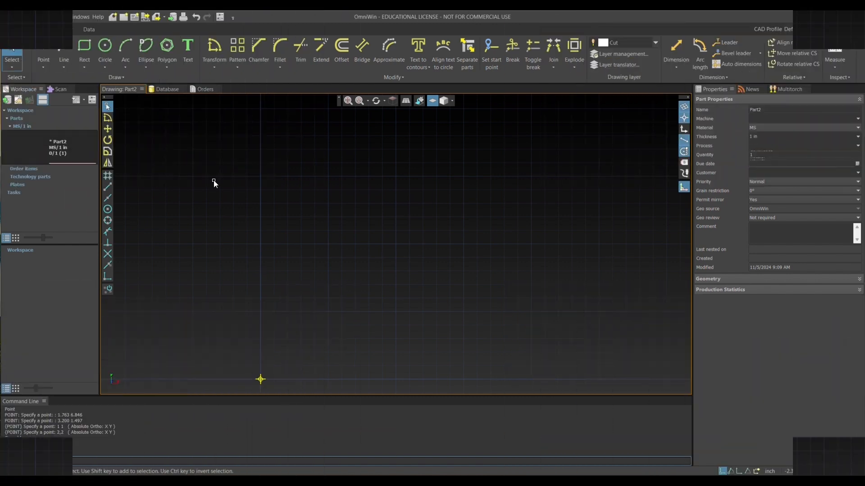
- Draw a near-horizontal line from about (-2.04, 12.36) to (8.39, 12.01) and a 10 inch line below it starting at about (-1.24, 8.44)
{"action": "left_click", "coordinate": [64, 47]}
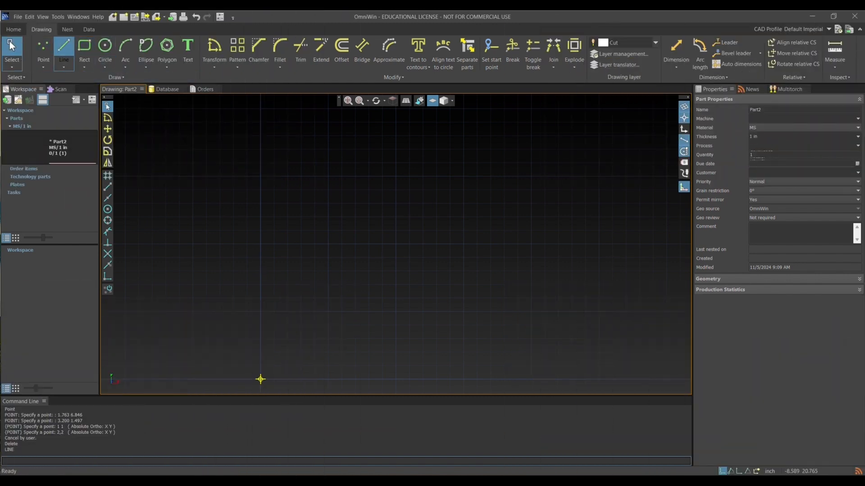
{"action": "left_click", "coordinate": [233, 212]}
{"action": "left_click", "coordinate": [373, 216]}
{"action": "left_click", "coordinate": [254, 264]}
{"action": "type", "text": "10"}
{"action": "key", "text": "Return"}
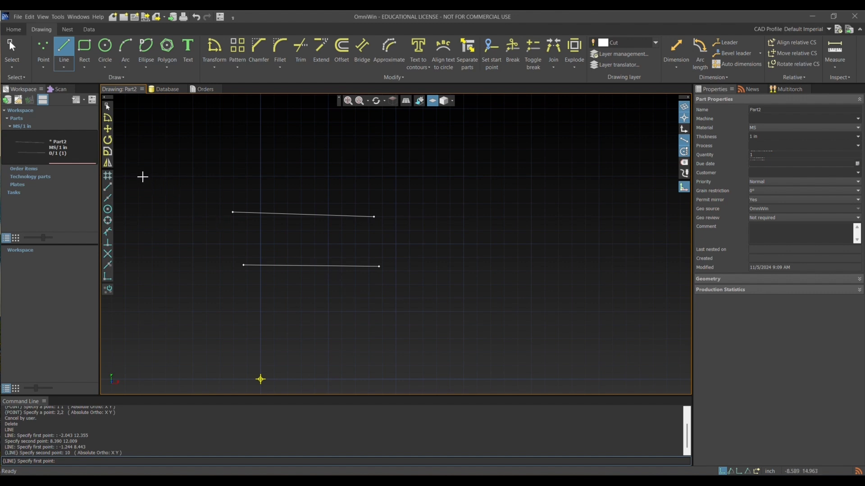
- Draw a diagonal line from (-3, 15) to (-6, 12) using grid snap, leaving grid snap off at the end
{"action": "left_click", "coordinate": [108, 177]}
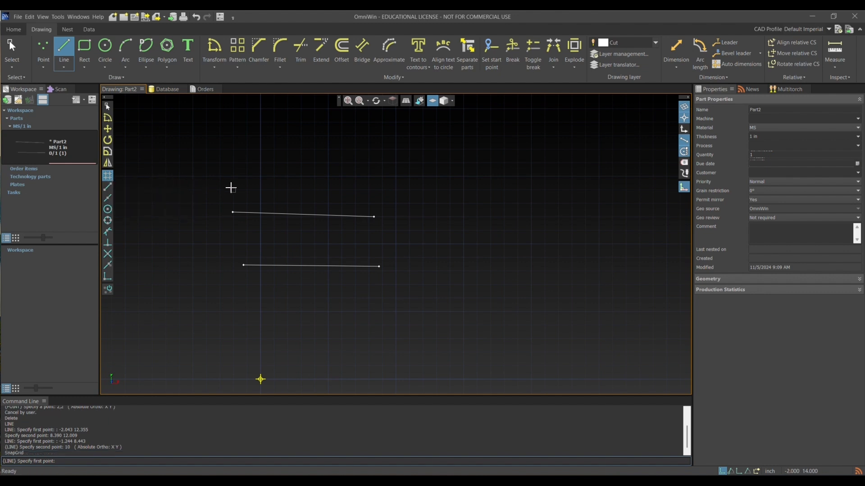
{"action": "left_click", "coordinate": [219, 176]}
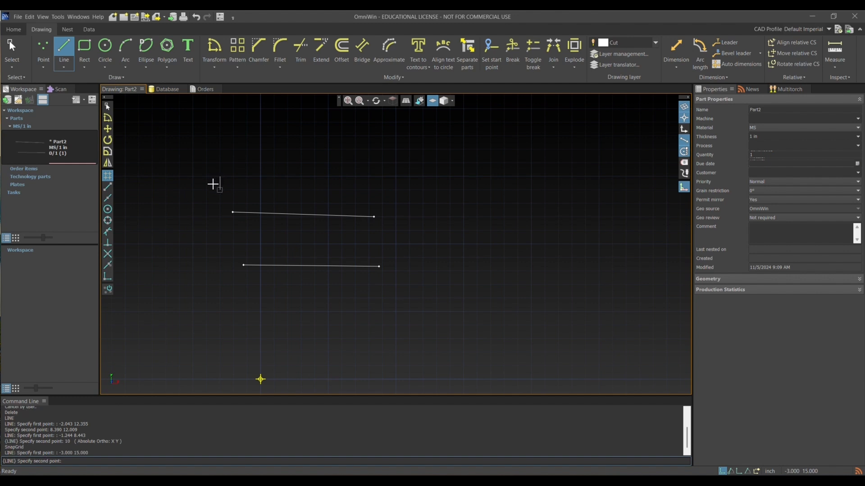
{"action": "left_click", "coordinate": [179, 217]}
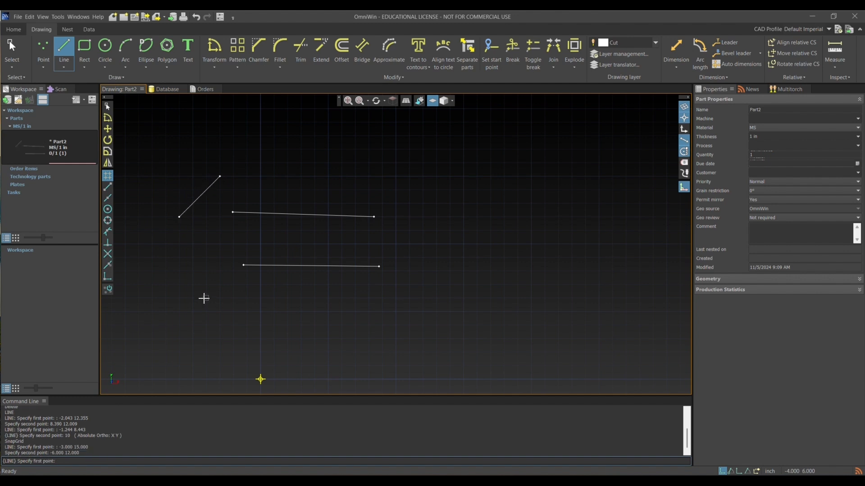
{"action": "left_click", "coordinate": [109, 176]}
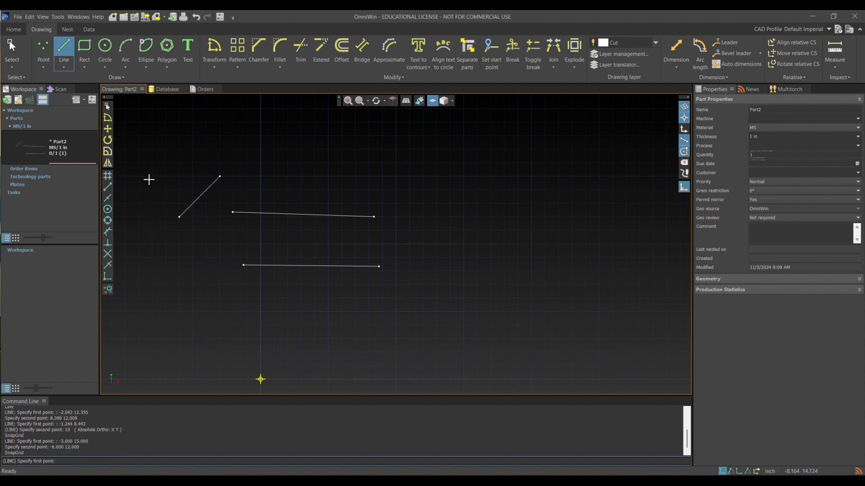
- Connect the left ends of the two near-horizontal lines with a line, using endpoint snap
{"action": "left_click", "coordinate": [108, 186]}
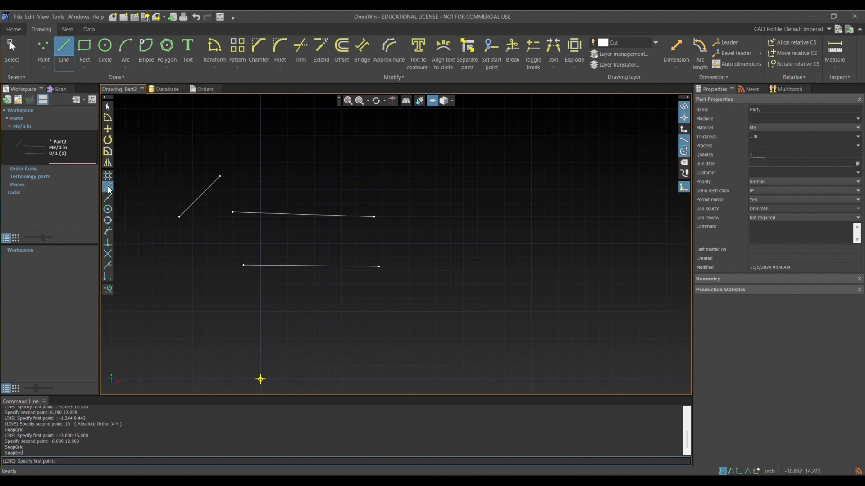
{"action": "left_click", "coordinate": [233, 213]}
{"action": "left_click", "coordinate": [247, 268]}
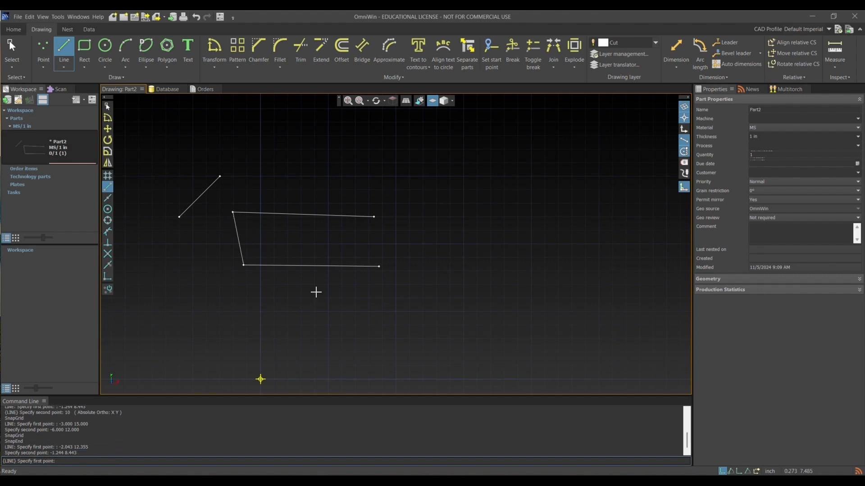
- Draw a line from the diagonal line's midpoint to the upper near-horizontal line's midpoint, using midpoint snap
{"action": "left_click", "coordinate": [109, 197]}
{"action": "left_click", "coordinate": [199, 196]}
{"action": "left_click", "coordinate": [321, 211]}
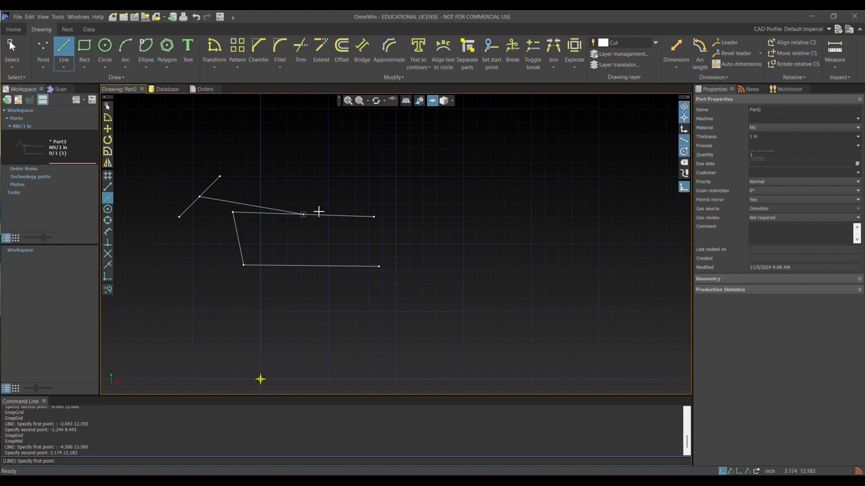
{"action": "left_click", "coordinate": [107, 198]}
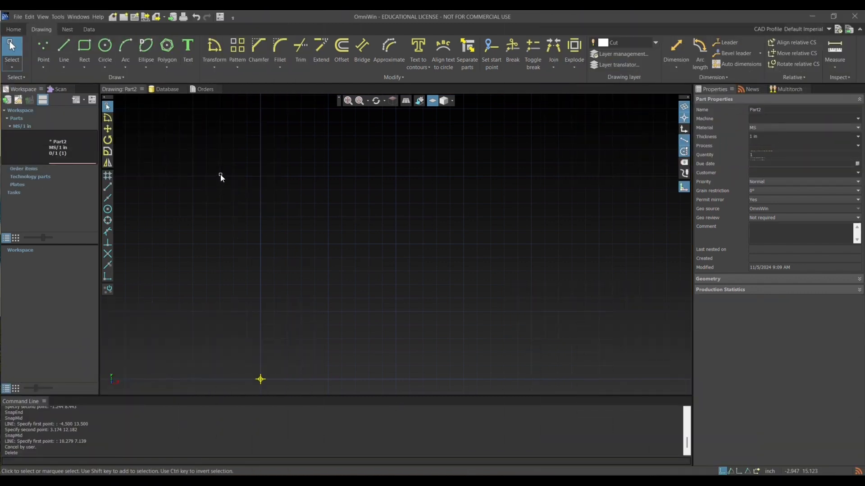
- Draw a zigzag of six connected segments with Multilines, from about (-0.23, 13.85) to (17.36, 12.83)
{"action": "left_click", "coordinate": [62, 65]}
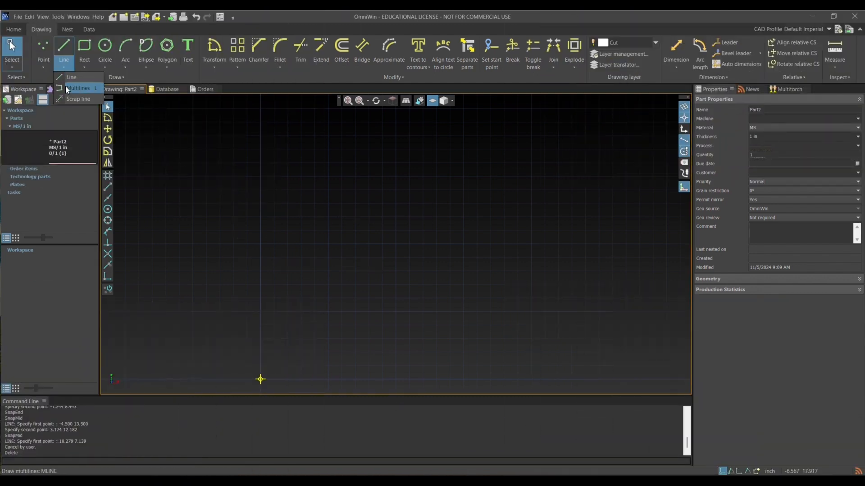
{"action": "left_click", "coordinate": [257, 192]}
{"action": "left_click", "coordinate": [336, 268]}
{"action": "left_click", "coordinate": [403, 230]}
{"action": "left_click", "coordinate": [486, 260]}
{"action": "left_click", "coordinate": [489, 315]}
{"action": "left_click", "coordinate": [545, 249]}
{"action": "left_click", "coordinate": [495, 206]}
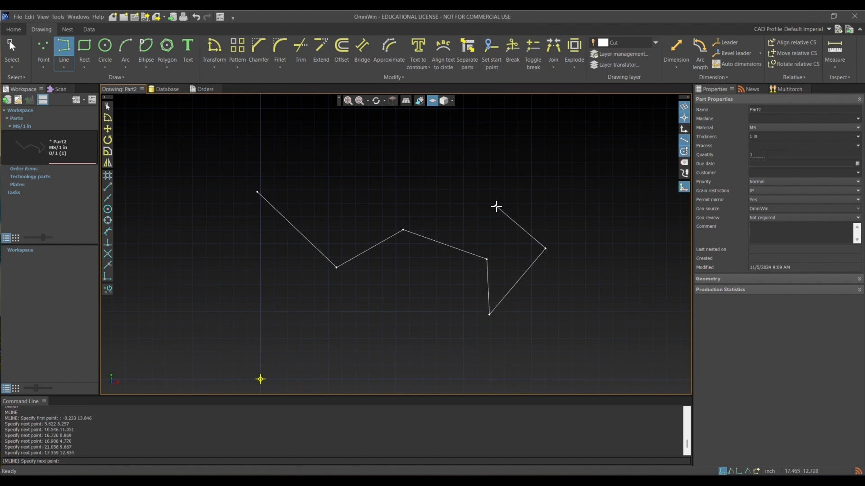
{"action": "key", "text": "Escape"}
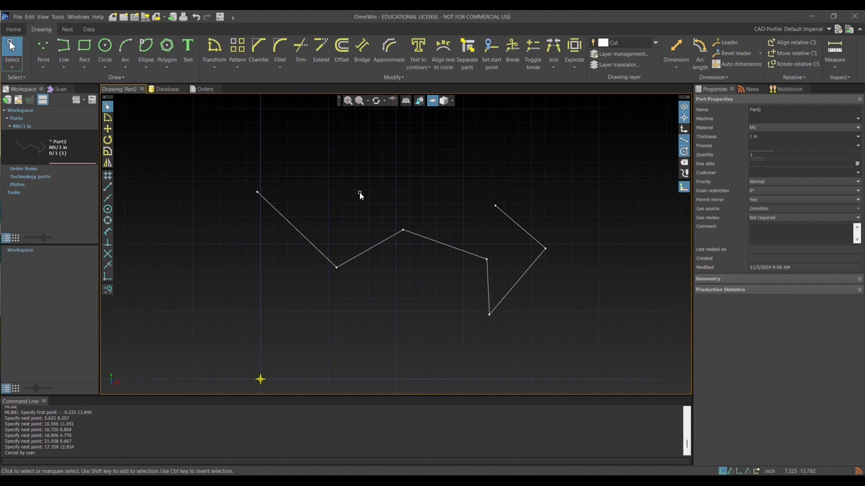
- Try to draw a scrap line above the zigzag from about (-5.02, 18.98) to (10.92, 15.52)
{"action": "left_click", "coordinate": [66, 67]}
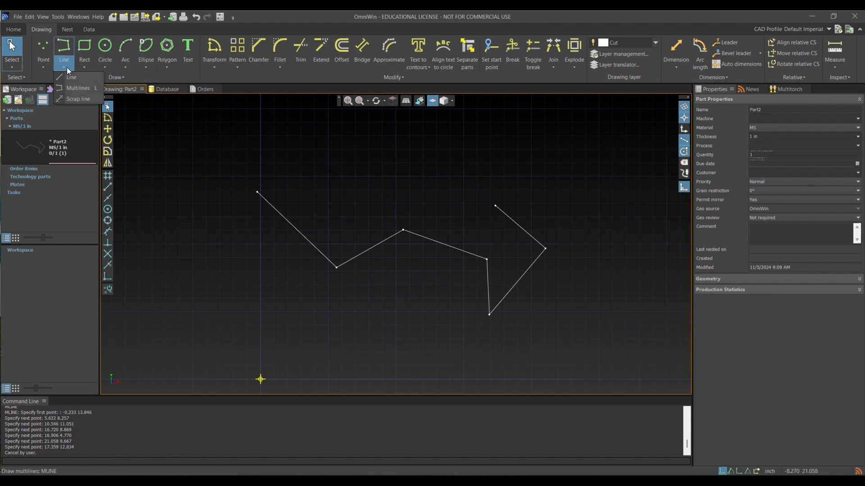
{"action": "left_click", "coordinate": [76, 99]}
{"action": "left_click", "coordinate": [192, 123]}
{"action": "left_click", "coordinate": [408, 168]}
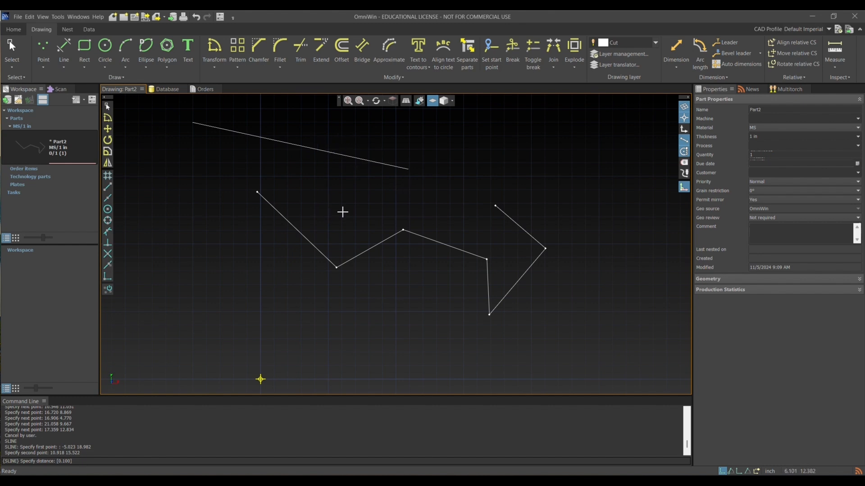
{"action": "key", "text": "Escape"}
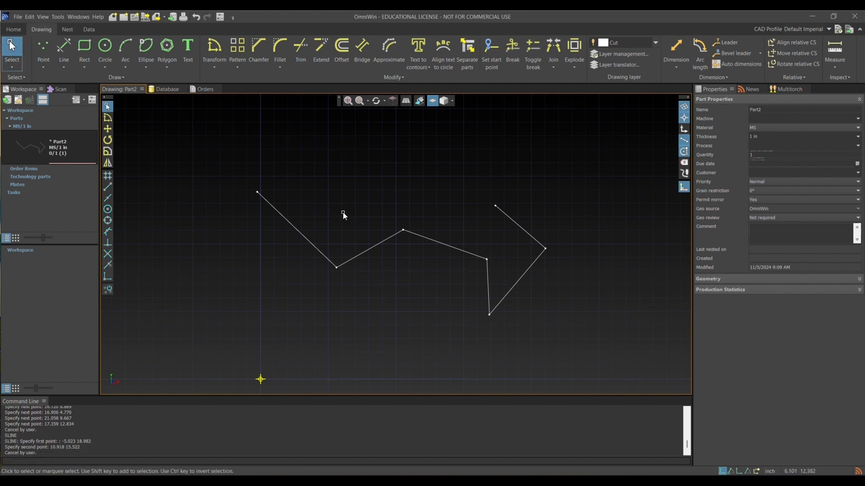
- Delete the zigzag multiline and draw a two-point rectangle from about (-5.02, 14.91) to (3.07, 11.13)
{"action": "key", "text": "Delete"}
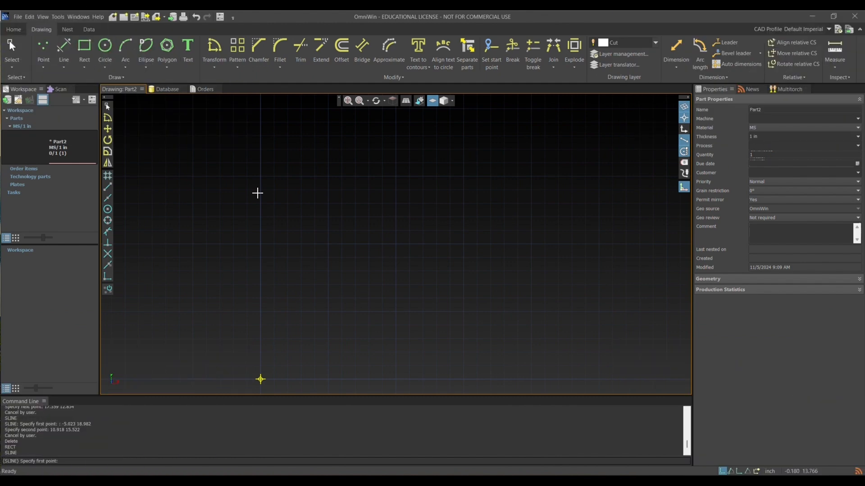
{"action": "left_click", "coordinate": [83, 47]}
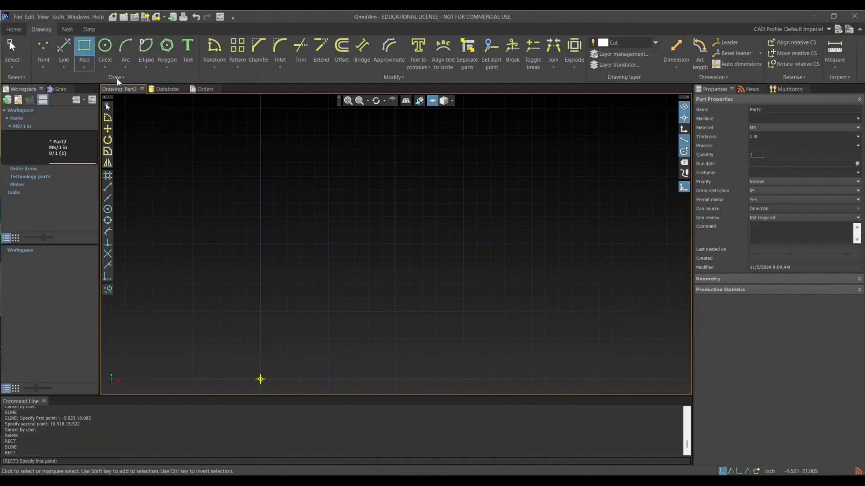
{"action": "left_click", "coordinate": [192, 177]}
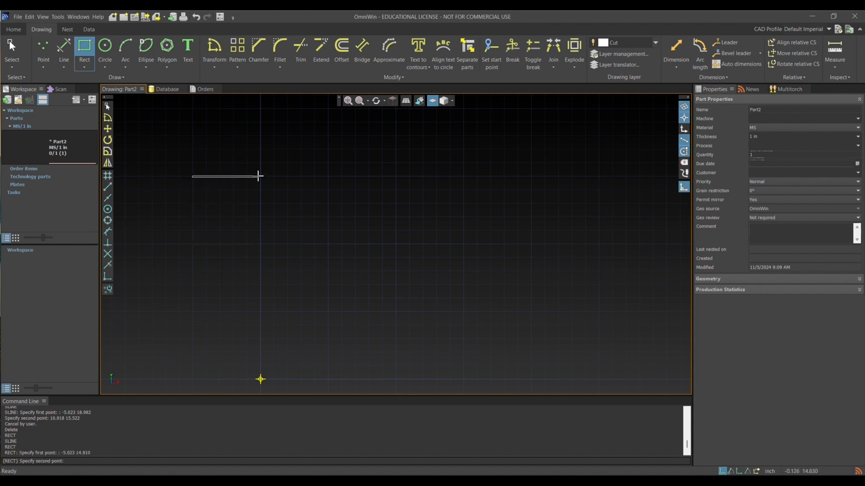
{"action": "left_click", "coordinate": [302, 229]}
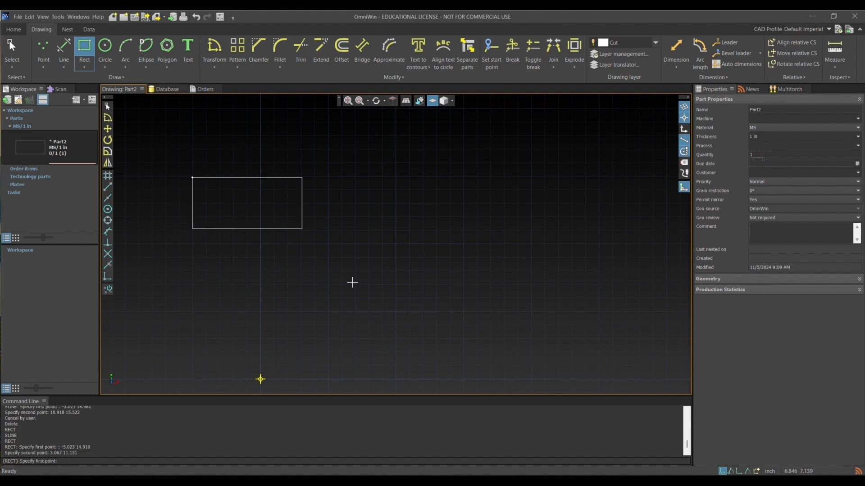
- Draw a center-point rectangle below the first one, centered at about (1.26, 7.22) with a corner at about (4.11, 8.82)
{"action": "left_click", "coordinate": [85, 66]}
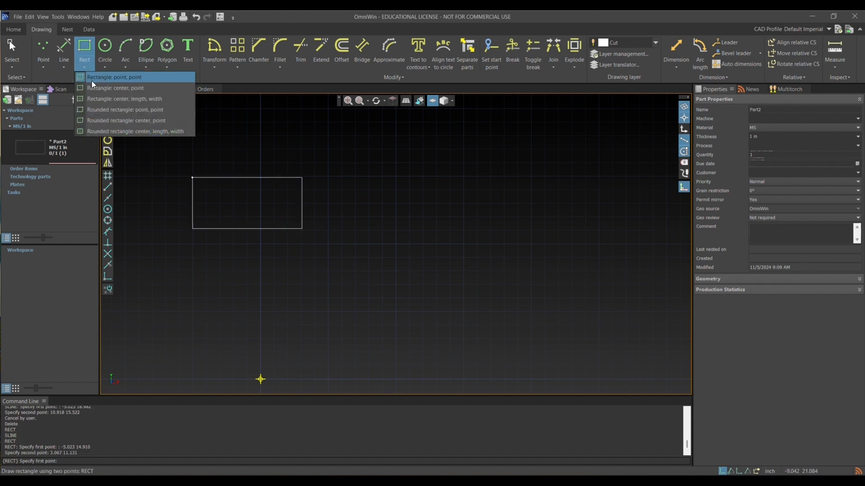
{"action": "left_click", "coordinate": [94, 88]}
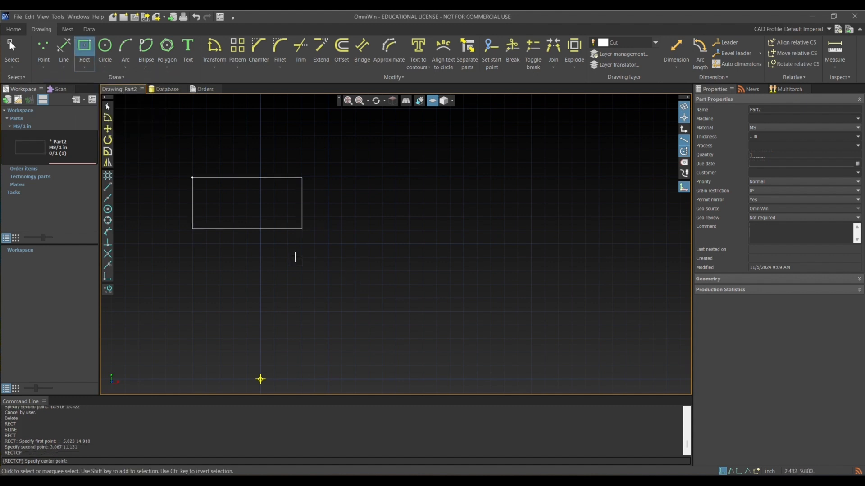
{"action": "left_click", "coordinate": [278, 281]}
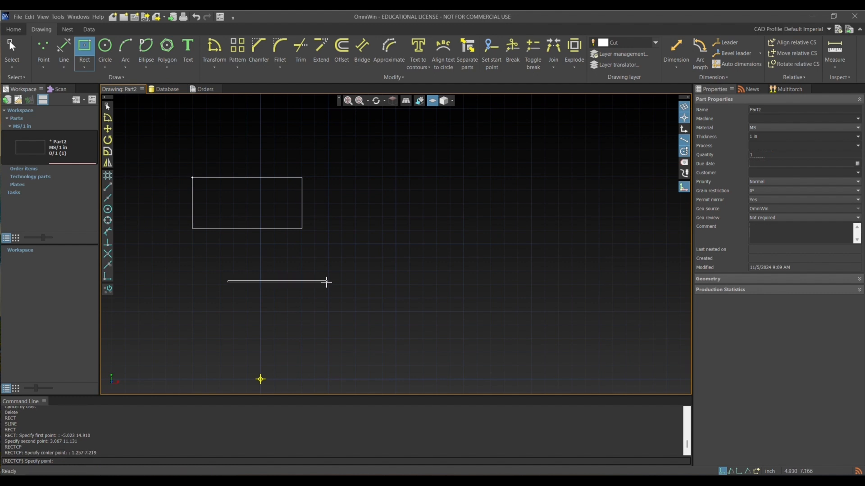
{"action": "left_click", "coordinate": [315, 260]}
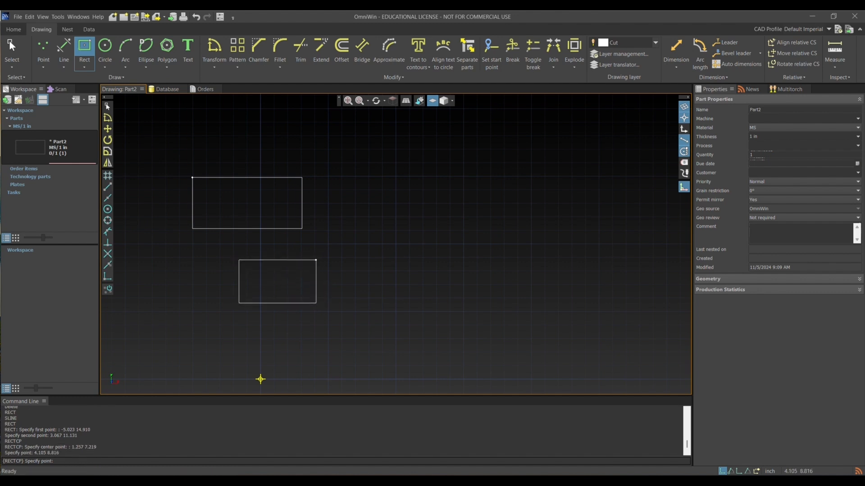
- Draw a rectangle by center, length and width, centered at about (9.32, 12.86), with length 6 and width 5
{"action": "left_click", "coordinate": [88, 68]}
{"action": "left_click", "coordinate": [93, 99]}
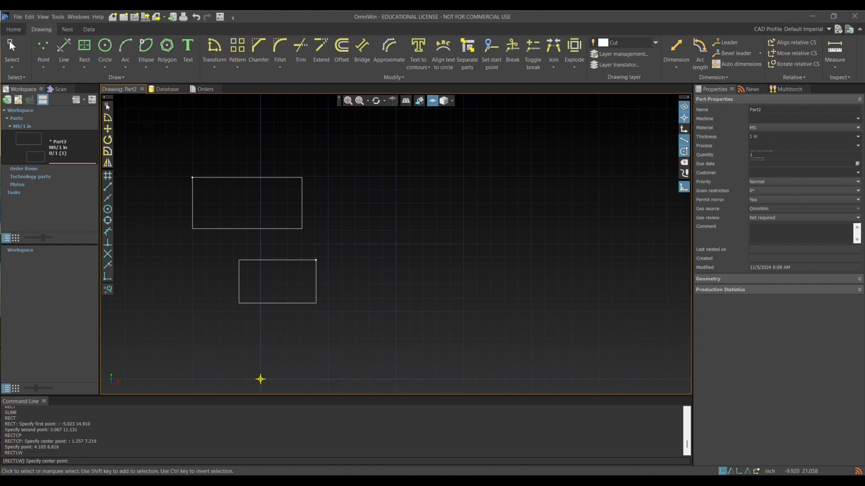
{"action": "left_click", "coordinate": [386, 206]}
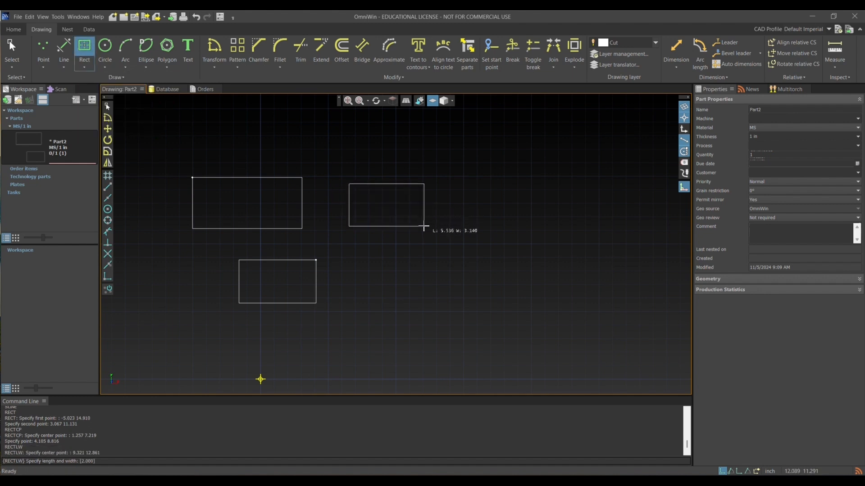
{"action": "type", "text": "6"}
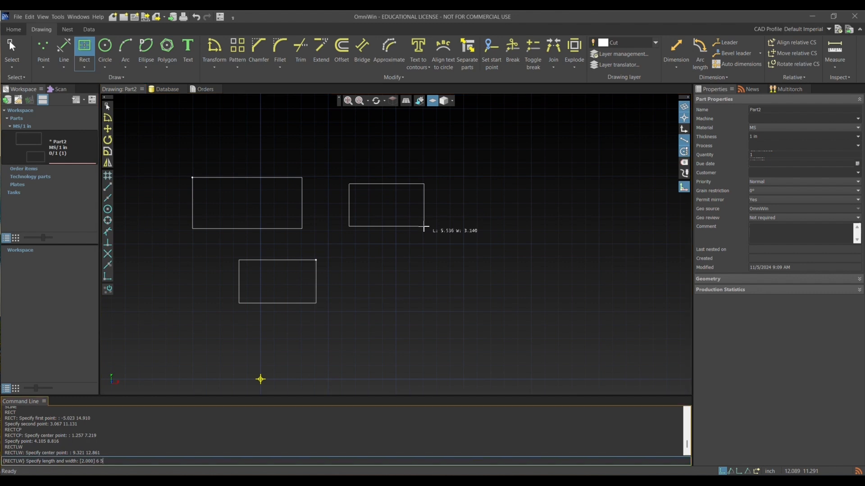
{"action": "type", "text": " 5"}
{"action": "key", "text": "Return"}
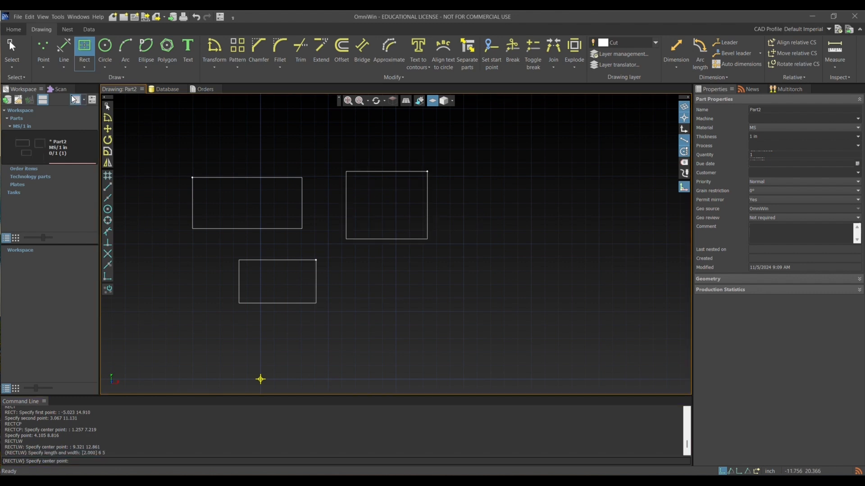
- Draw a two-point rounded rectangle from about (7.46, 8.39) to (17.36, 3.15) with a corner radius of .25
{"action": "left_click", "coordinate": [82, 67]}
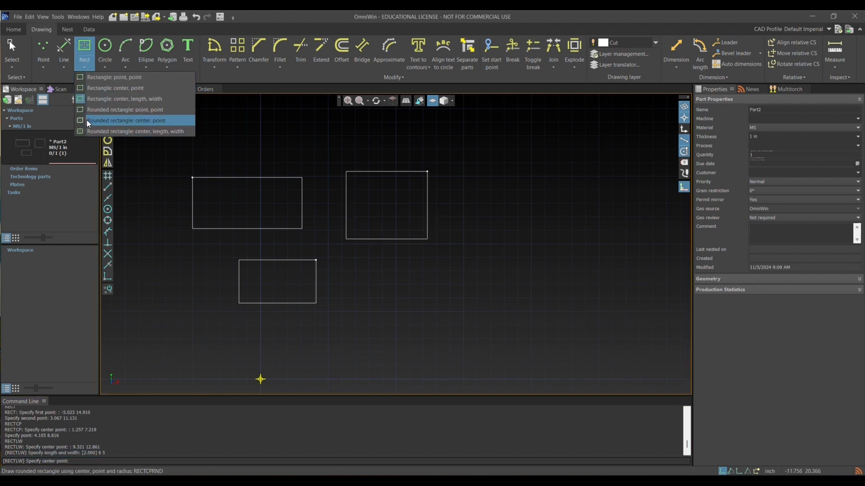
{"action": "left_click", "coordinate": [88, 110]}
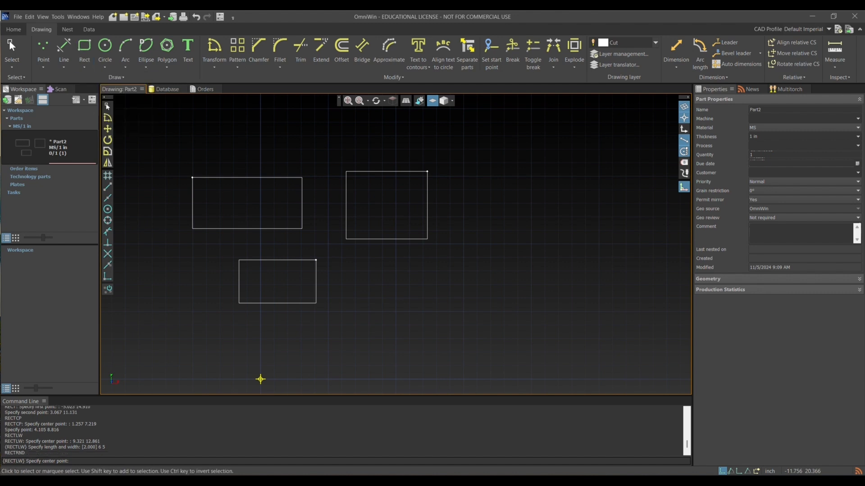
{"action": "left_click", "coordinate": [361, 265]}
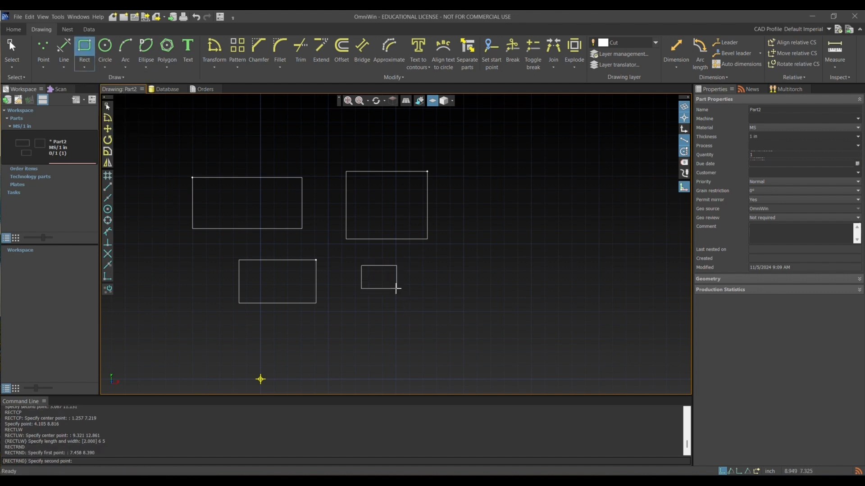
{"action": "left_click", "coordinate": [495, 337]}
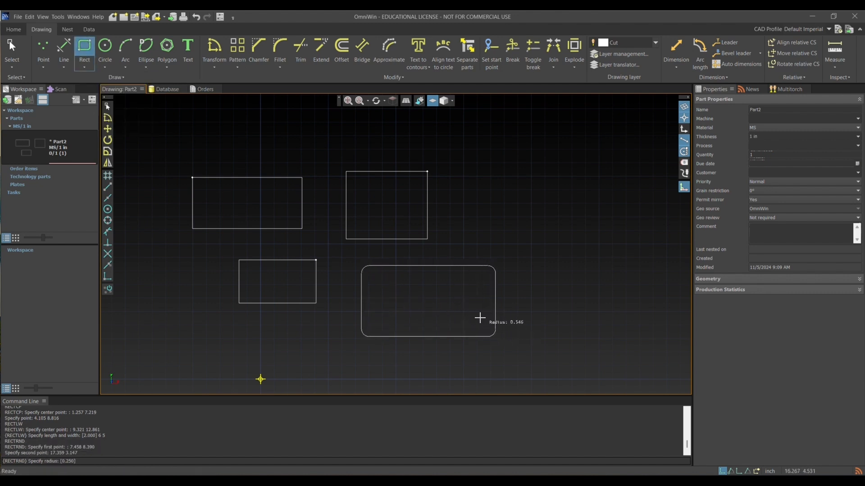
{"action": "type", "text": ".2"}
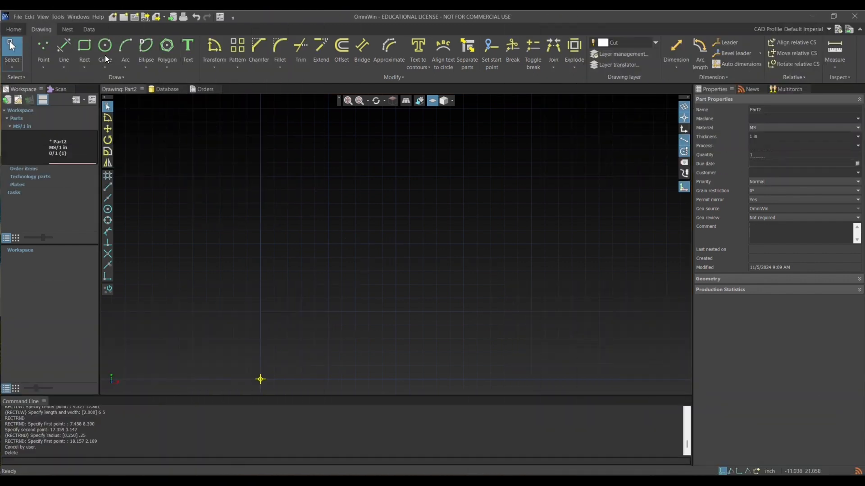
- Draw two center-point circles, centered at about (-1.48, 13.50) and (4.64, 13.39), passing through (0.33, 13.45) and (6.71, 13.37)
{"action": "left_click", "coordinate": [105, 56]}
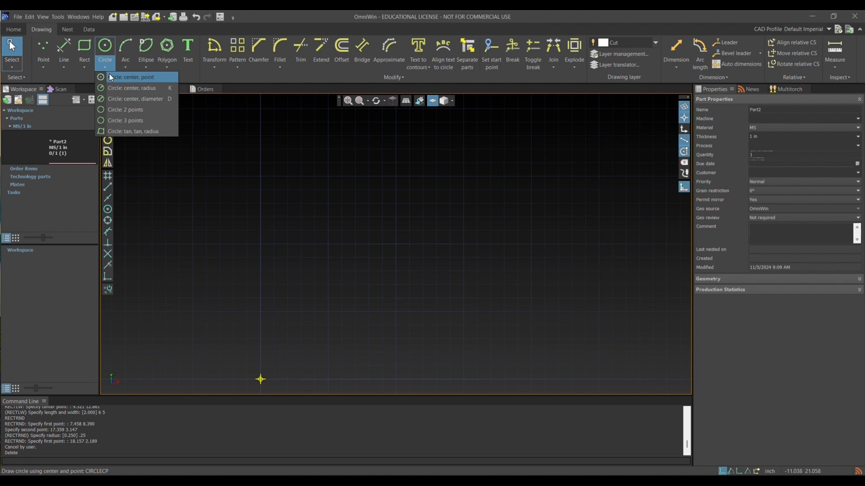
{"action": "left_click", "coordinate": [109, 75]}
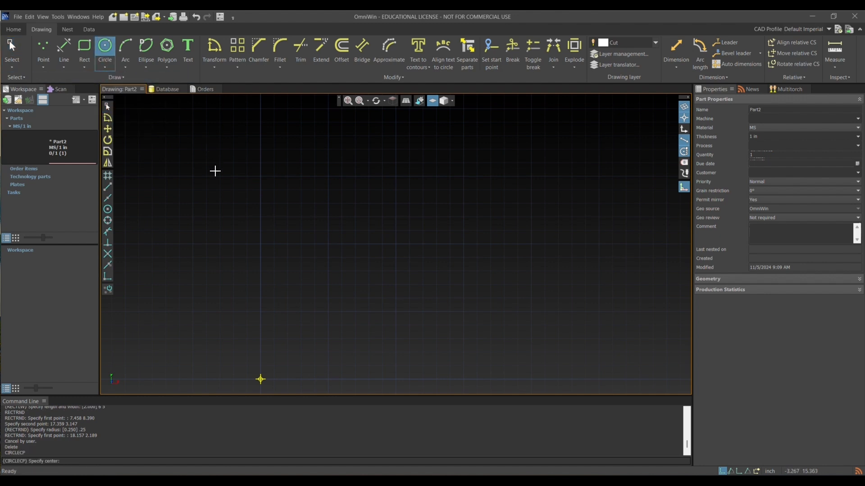
{"action": "left_click", "coordinate": [240, 197]}
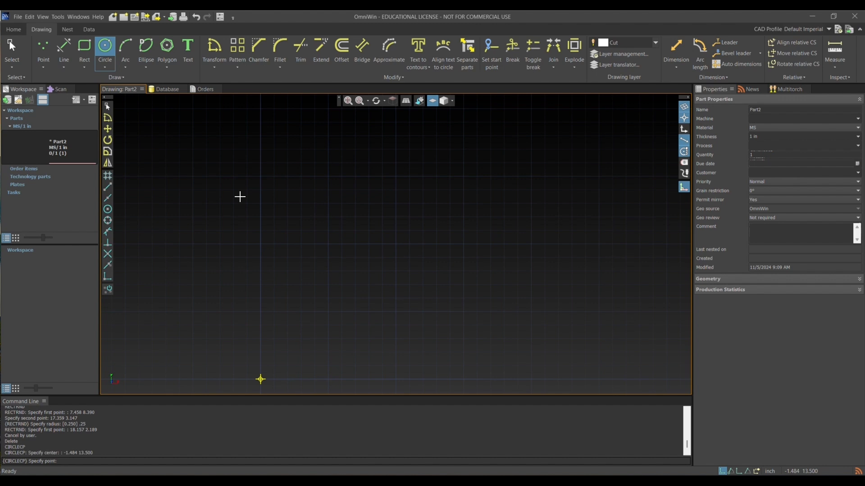
{"action": "left_click", "coordinate": [265, 197]}
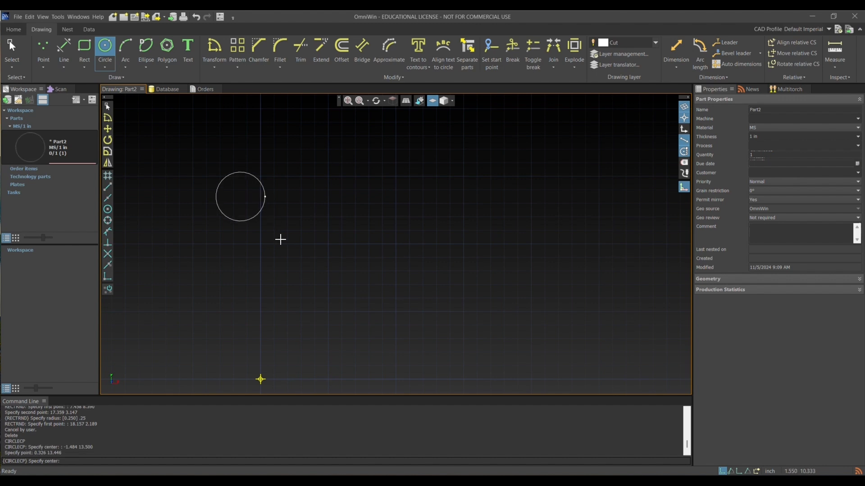
{"action": "left_click", "coordinate": [323, 198]}
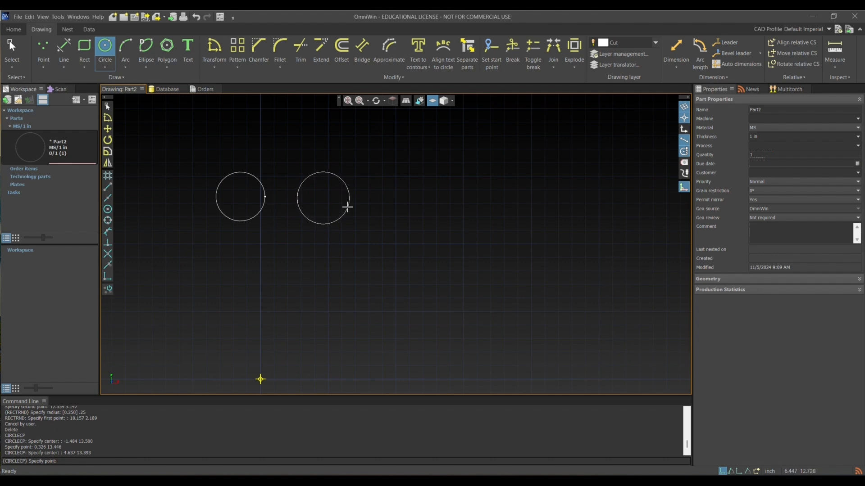
{"action": "left_click", "coordinate": [350, 199]}
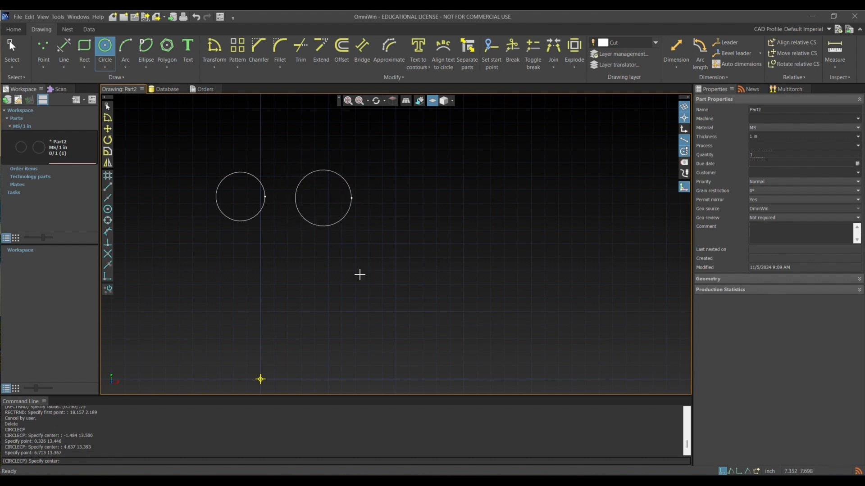
- Draw a center-point circle using exact coordinates, with its center at 0 0 and passing through 2 2
{"action": "type", "text": "0 0"}
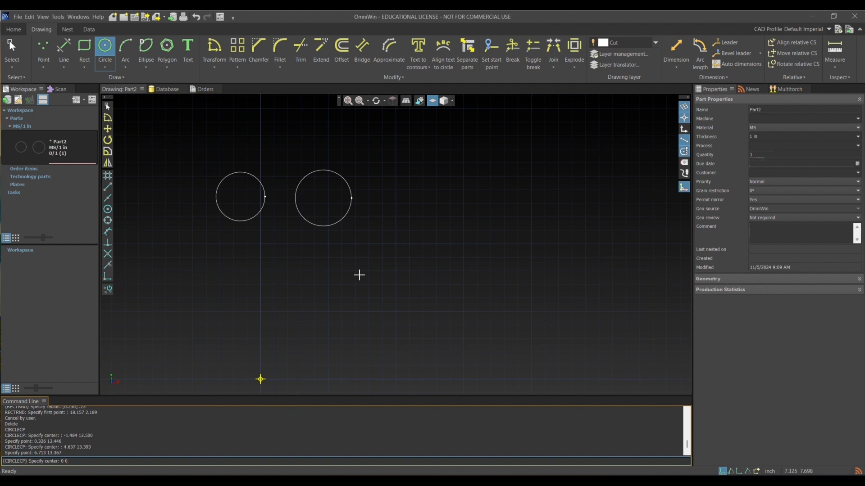
{"action": "key", "text": "Return"}
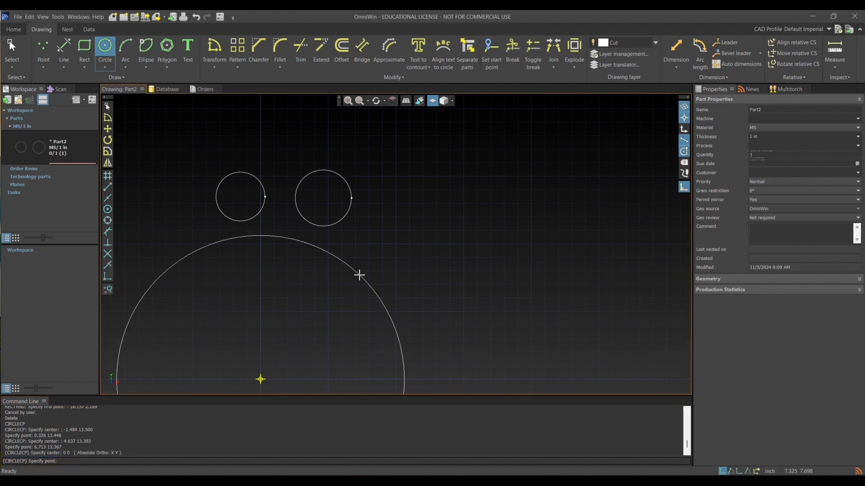
{"action": "type", "text": "2 2"}
{"action": "key", "text": "Return"}
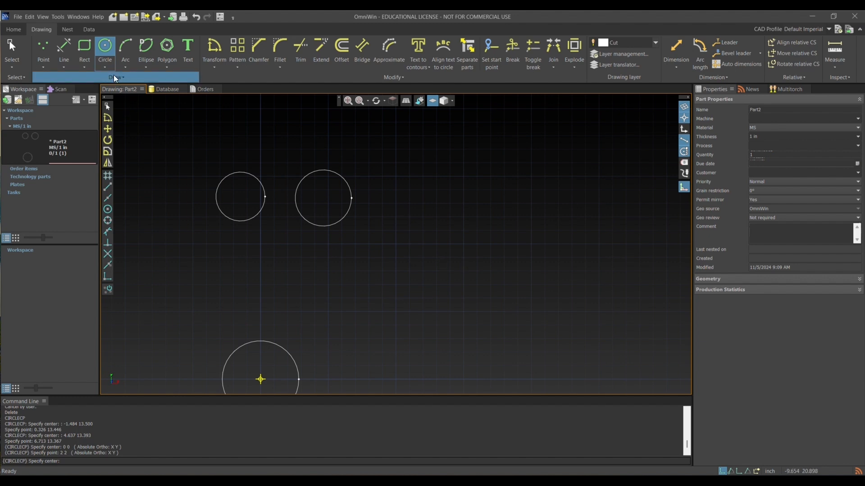
- Draw a center-radius circle at about (2.99, 8.12) with a radius of 2
{"action": "left_click", "coordinate": [105, 67]}
{"action": "left_click", "coordinate": [113, 88]}
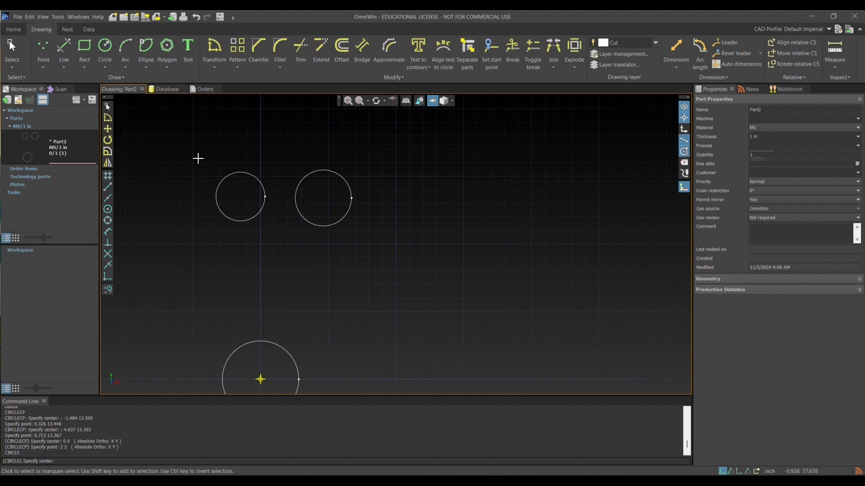
{"action": "left_click", "coordinate": [300, 269]}
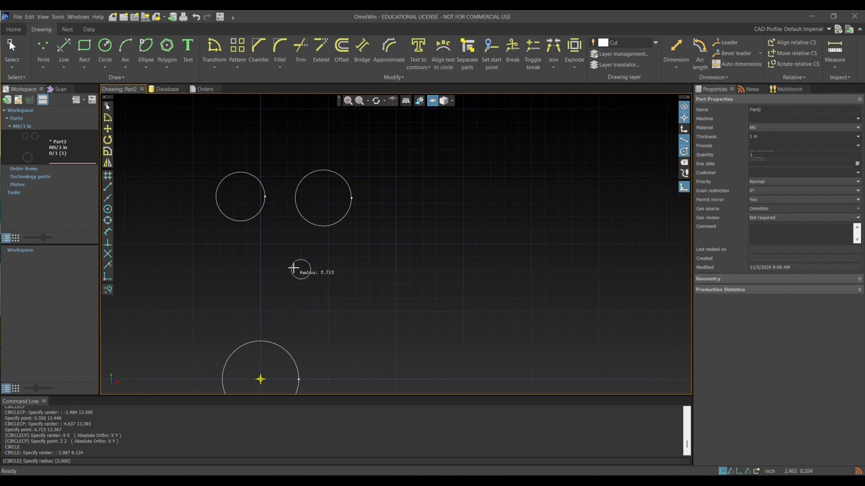
{"action": "type", "text": "2"}
{"action": "key", "text": "Return"}
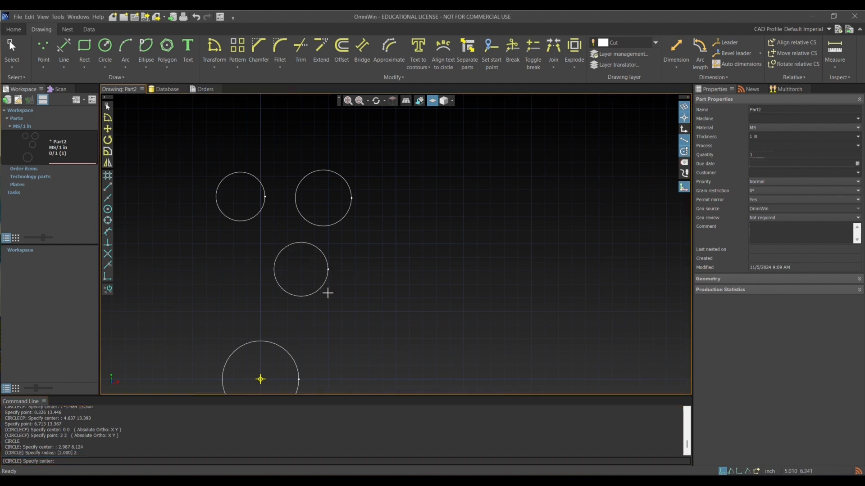
- Draw a center-diameter circle at about (9.93, 8.55) with a diameter of 4
{"action": "left_click", "coordinate": [104, 64]}
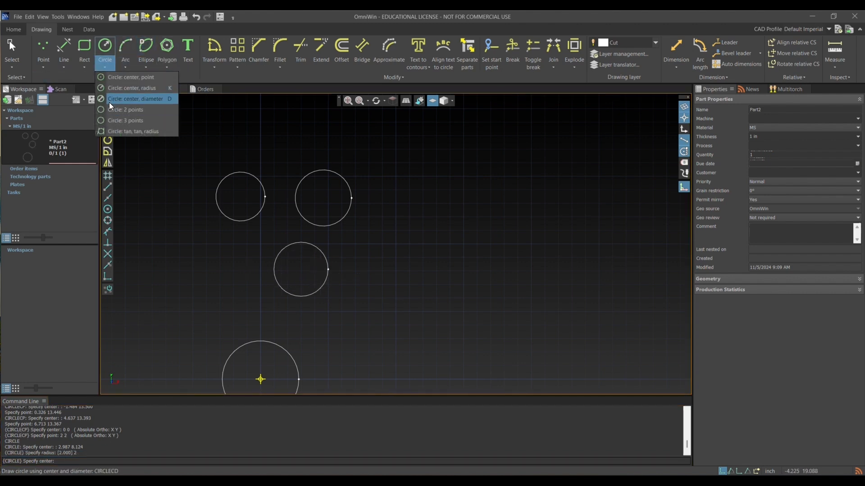
{"action": "left_click", "coordinate": [109, 102]}
{"action": "left_click", "coordinate": [395, 263]}
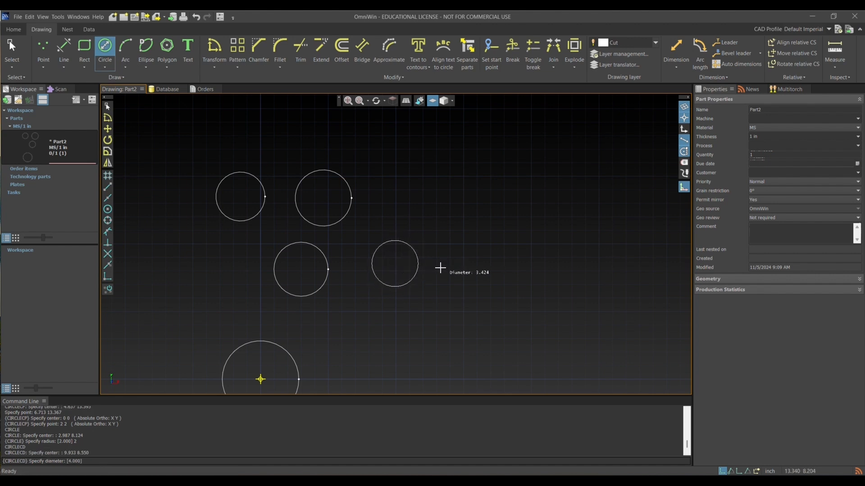
{"action": "type", "text": "4"}
{"action": "key", "text": "Return"}
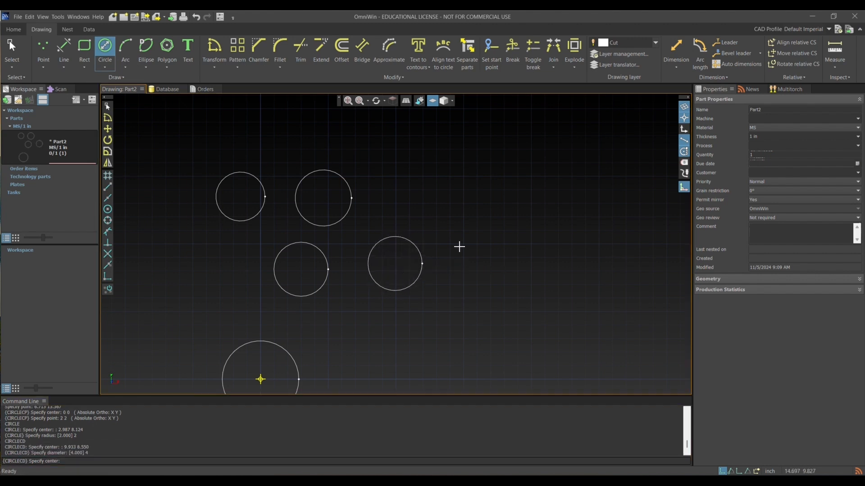
- Draw a two-point circle from about (9.53, 15.50) to (16.29, 15.39)
{"action": "left_click", "coordinate": [103, 67]}
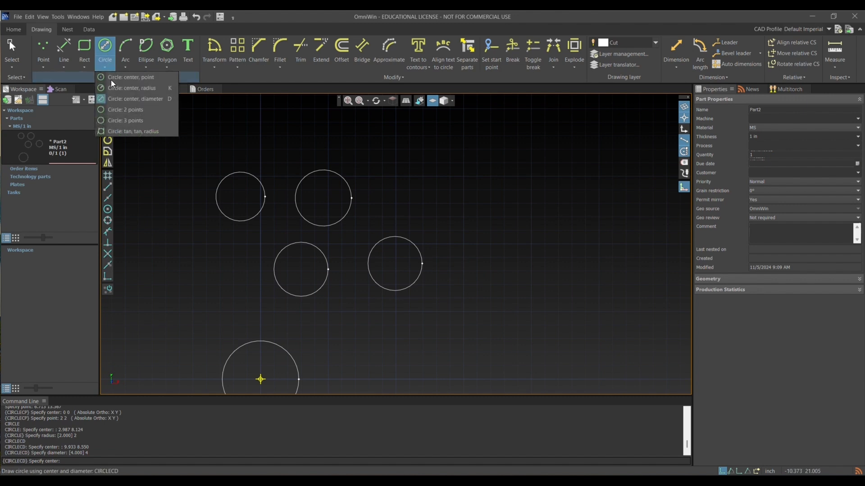
{"action": "left_click", "coordinate": [113, 109]}
{"action": "left_click", "coordinate": [389, 170]}
{"action": "left_click", "coordinate": [481, 171]}
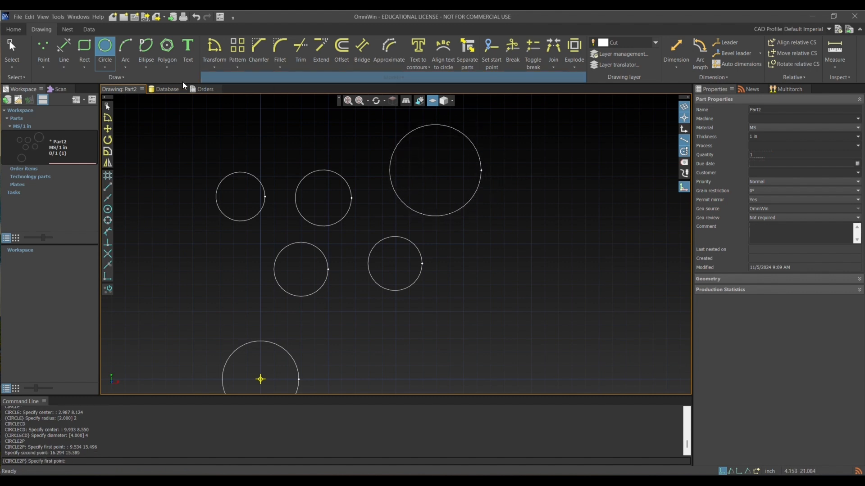
- Draw a three-point circle to the lower right of the large two-point circle
{"action": "left_click", "coordinate": [105, 67]}
{"action": "left_click", "coordinate": [112, 120]}
{"action": "left_click", "coordinate": [479, 266]}
{"action": "left_click", "coordinate": [535, 212]}
{"action": "left_click", "coordinate": [581, 315]}
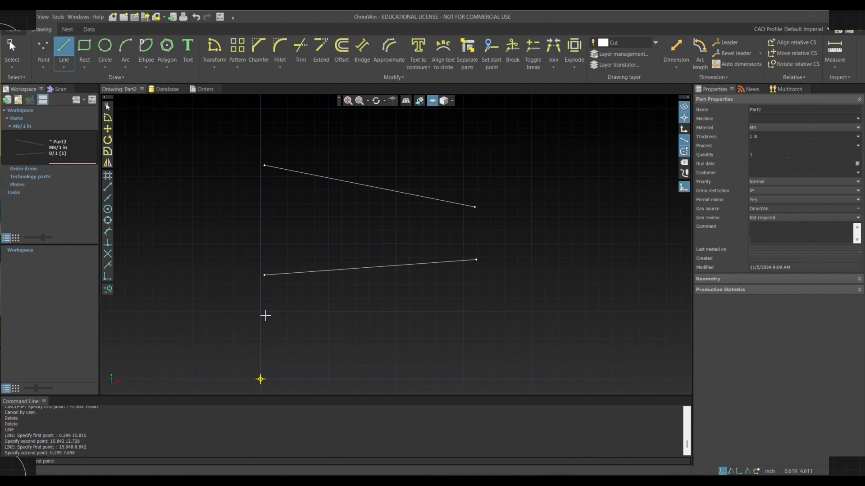
- Draw a tangent-tangent-radius circle touching the upper and lower slanted lines, with a radius of 3
{"action": "left_click", "coordinate": [105, 67]}
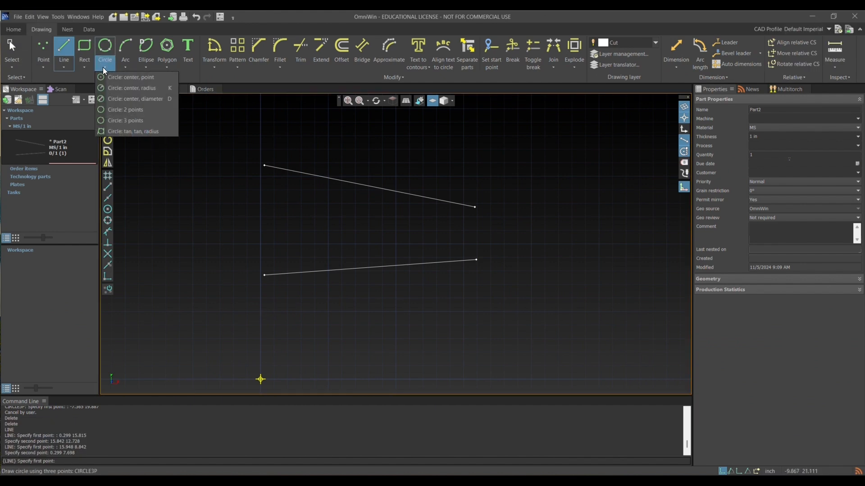
{"action": "left_click", "coordinate": [116, 132]}
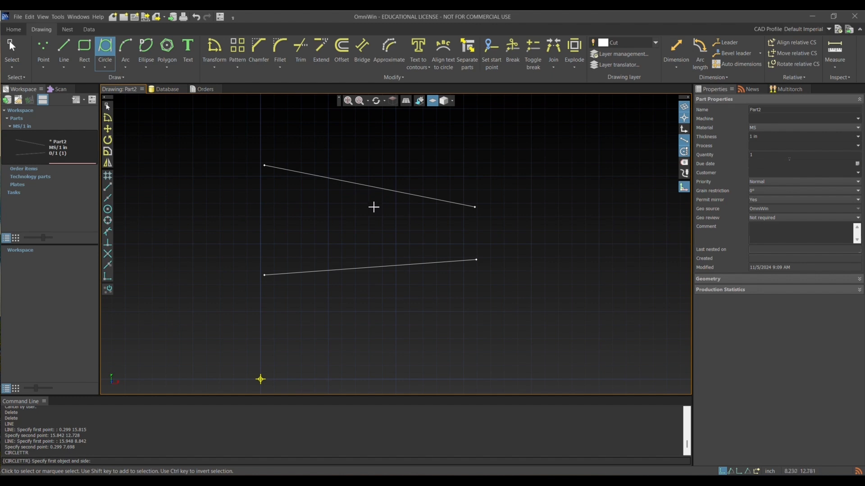
{"action": "left_click", "coordinate": [381, 187]}
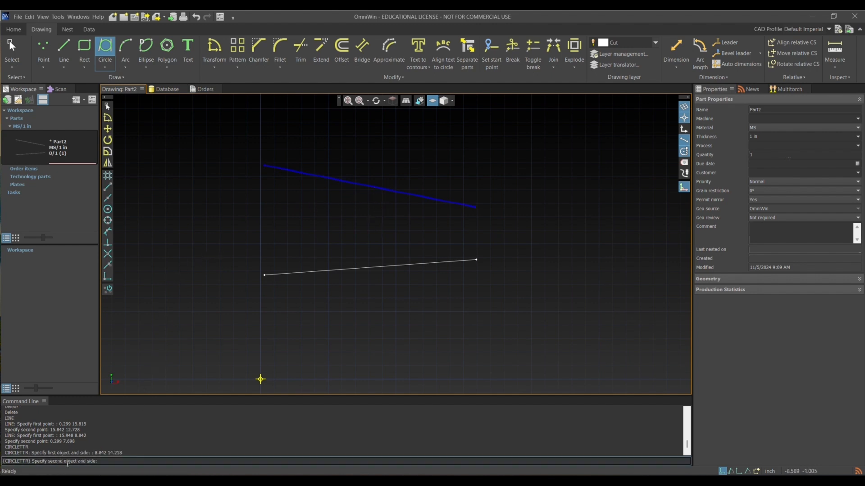
{"action": "left_click", "coordinate": [366, 269]}
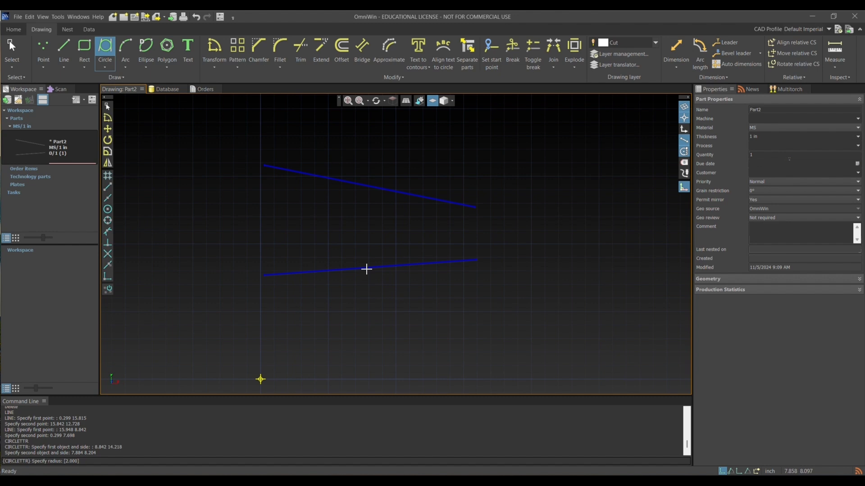
{"action": "type", "text": "3"}
{"action": "key", "text": "Return"}
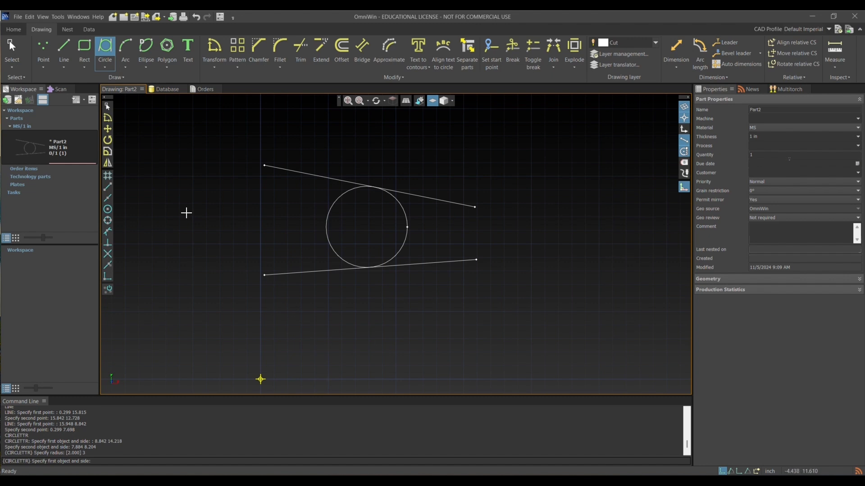
- Activate the center snap to locate the tangent circle's center, and switch to the quadrant snap
{"action": "left_click", "coordinate": [109, 209]}
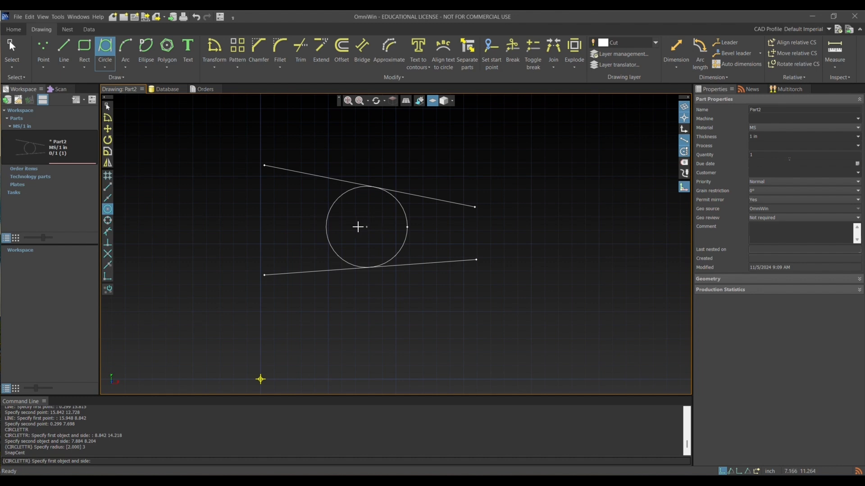
{"action": "left_click", "coordinate": [108, 210]}
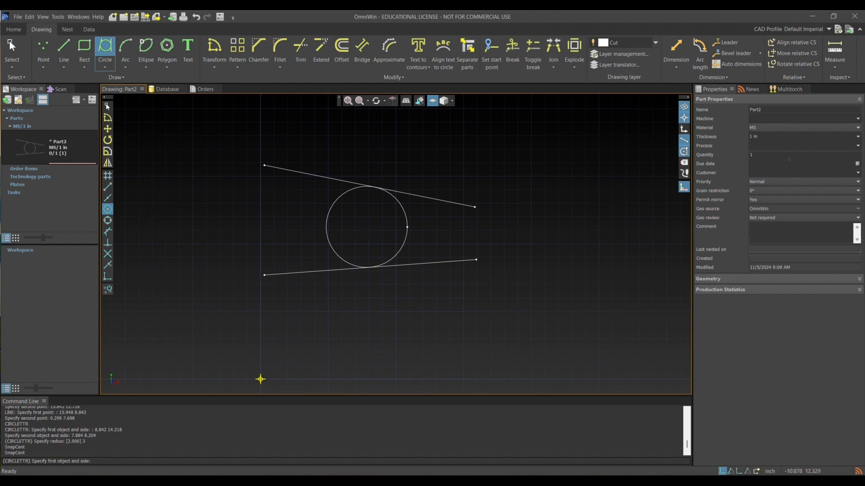
{"action": "left_click", "coordinate": [108, 220]}
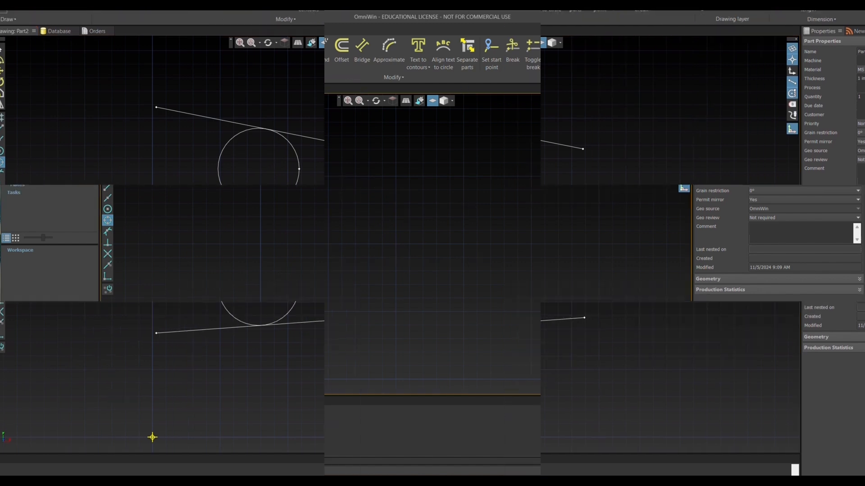
- Draw a three-point arc from about (-2.55, 9.85) through (-0.15, 12.62) to (1.90, 9.99)
{"action": "left_click", "coordinate": [125, 66]}
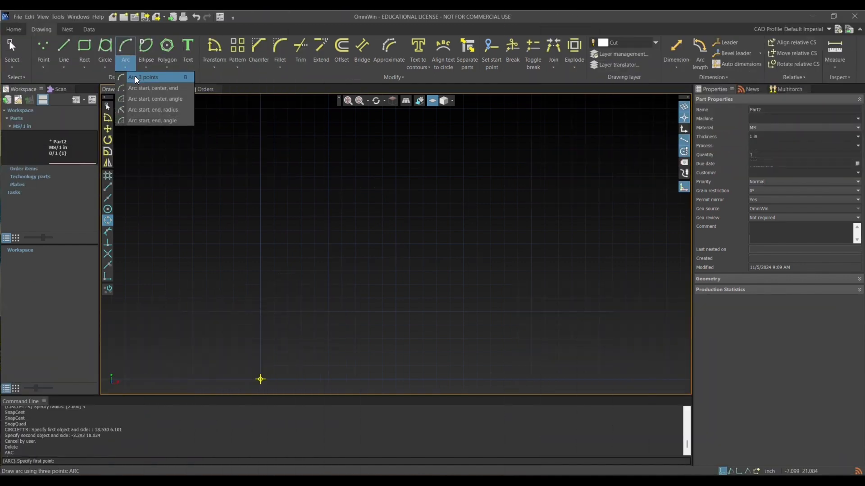
{"action": "left_click", "coordinate": [137, 80]}
{"action": "left_click", "coordinate": [226, 245]}
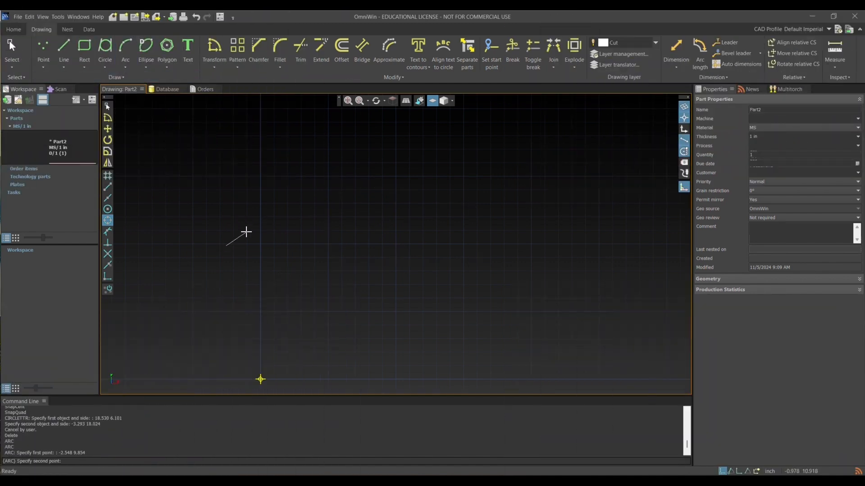
{"action": "left_click", "coordinate": [258, 208]}
{"action": "left_click", "coordinate": [285, 244]}
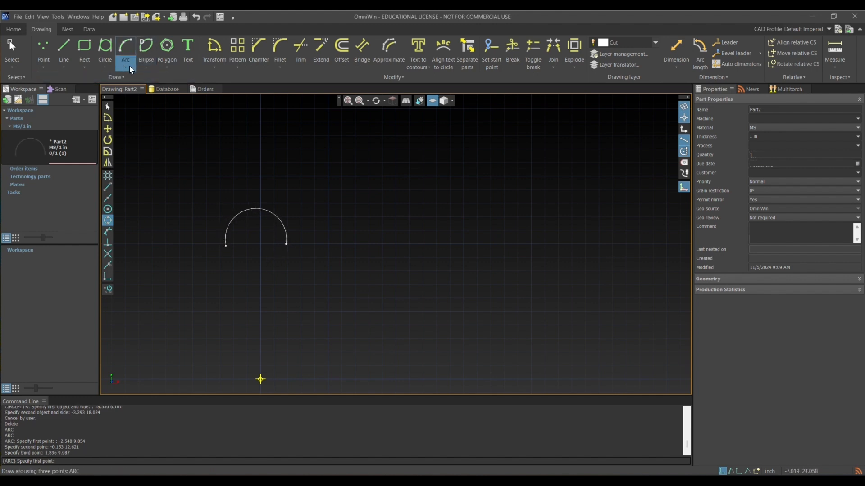
- Draw a second three-point arc above the first, from about (-2.52, 15.10) through (-0.58, 17.39) to (1.92, 14.99)
{"action": "left_click", "coordinate": [225, 175]}
{"action": "left_click", "coordinate": [253, 143]}
{"action": "left_click", "coordinate": [286, 177]}
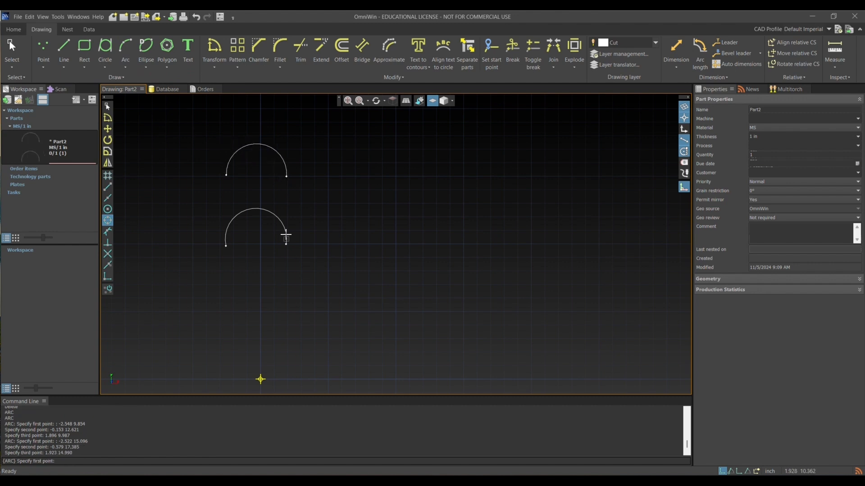
- Draw a start-center-end arc starting at about (7.70, 12.70), centered at (10.92, 12.68), spanning about 104.5°
{"action": "left_click", "coordinate": [127, 67]}
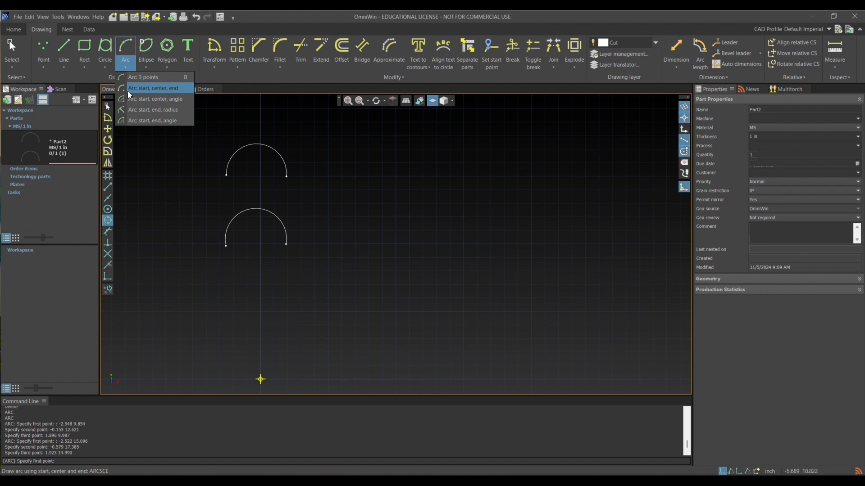
{"action": "left_click", "coordinate": [133, 89]}
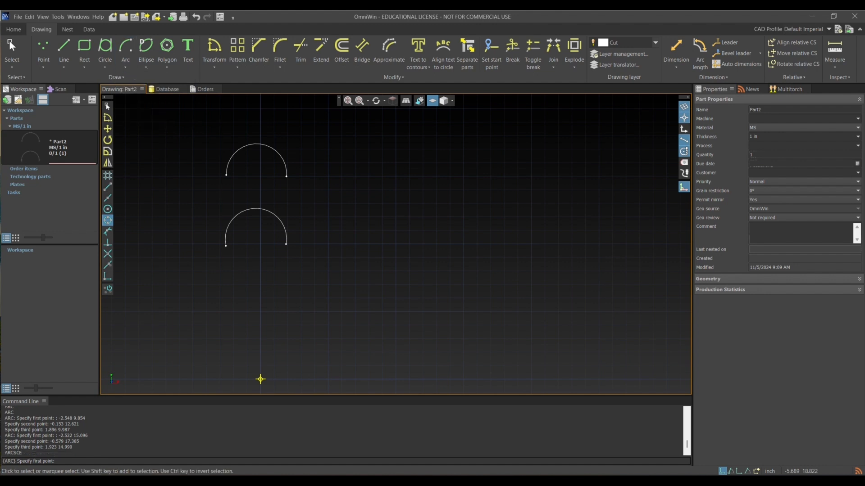
{"action": "left_click", "coordinate": [364, 207]}
{"action": "left_click", "coordinate": [408, 208]}
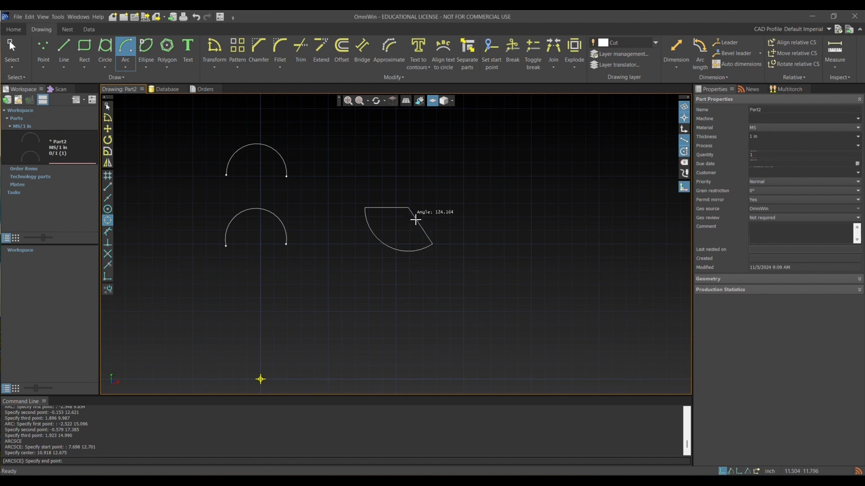
{"action": "left_click", "coordinate": [409, 221]}
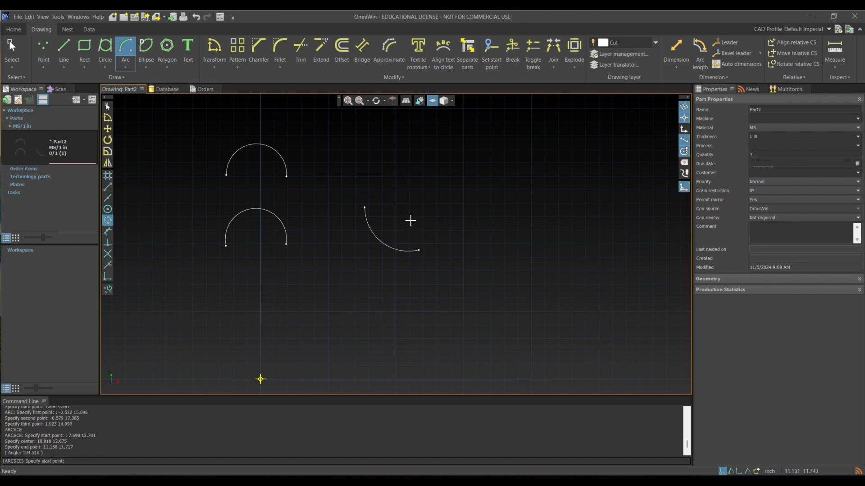
- Draw a start-center-angle arc starting at about (10.68, 14.11), centered at (14.46, 14.30), with an angle of about 130°
{"action": "left_click", "coordinate": [133, 67]}
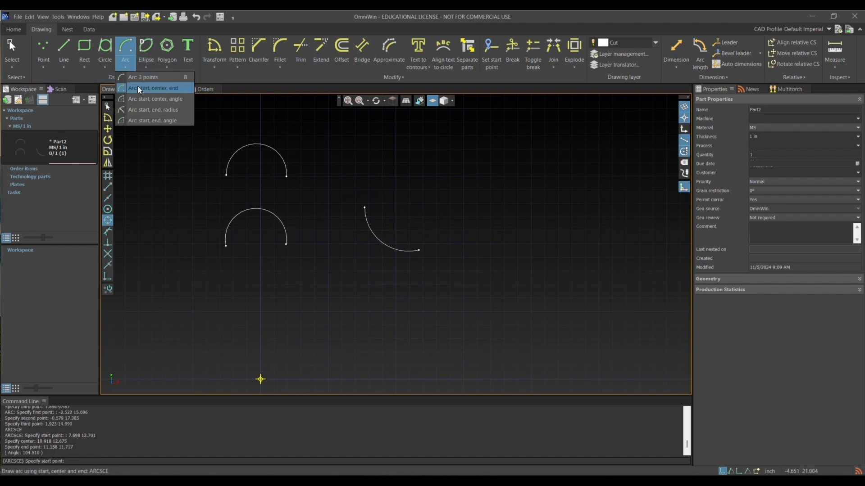
{"action": "left_click", "coordinate": [140, 99]}
{"action": "left_click", "coordinate": [405, 188]}
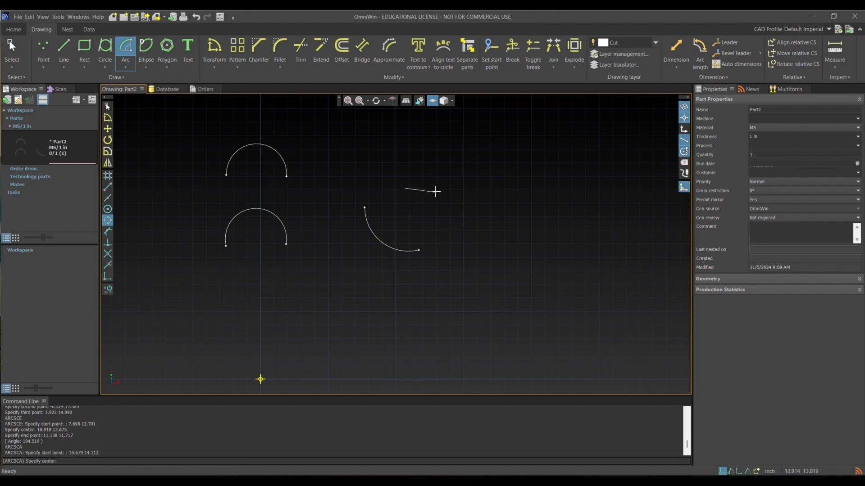
{"action": "left_click", "coordinate": [456, 186]}
{"action": "left_click", "coordinate": [462, 191]}
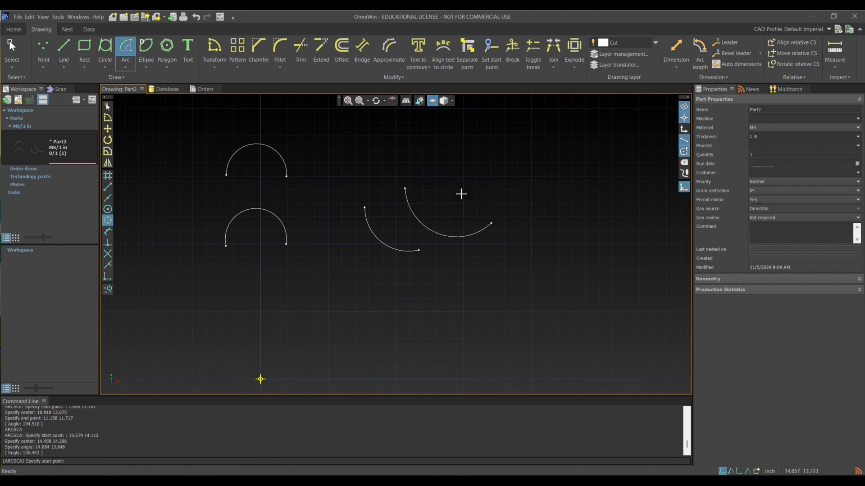
- Draw a start-end-radius arc from about (5.46, 3.12) to (8.18, 5.81) with a radius of about 1.91
{"action": "left_click", "coordinate": [126, 68]}
{"action": "left_click", "coordinate": [130, 111]}
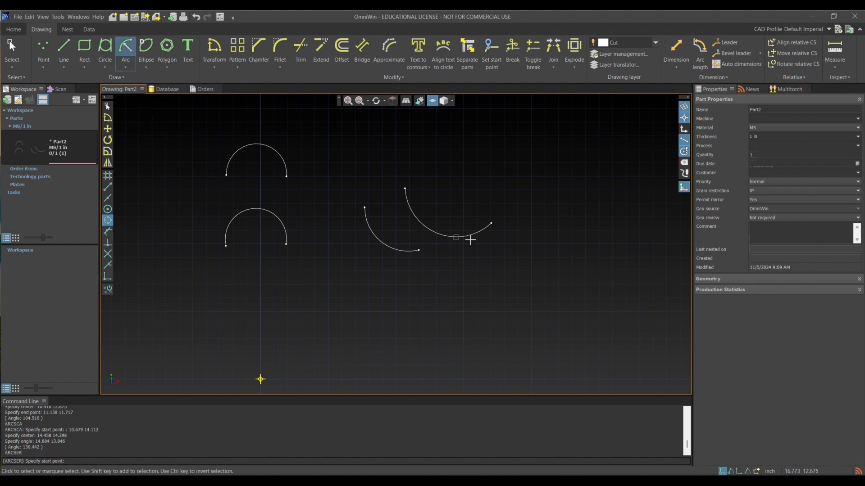
{"action": "left_click", "coordinate": [334, 336]}
{"action": "left_click", "coordinate": [372, 301]}
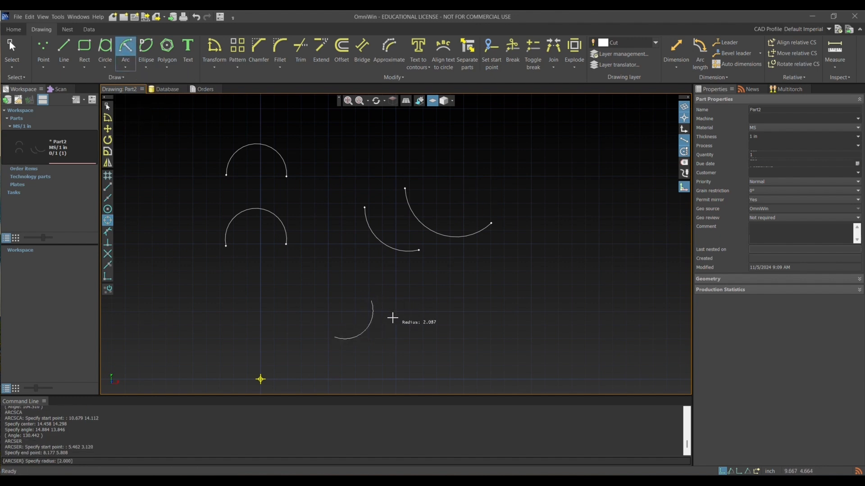
{"action": "left_click", "coordinate": [377, 315]}
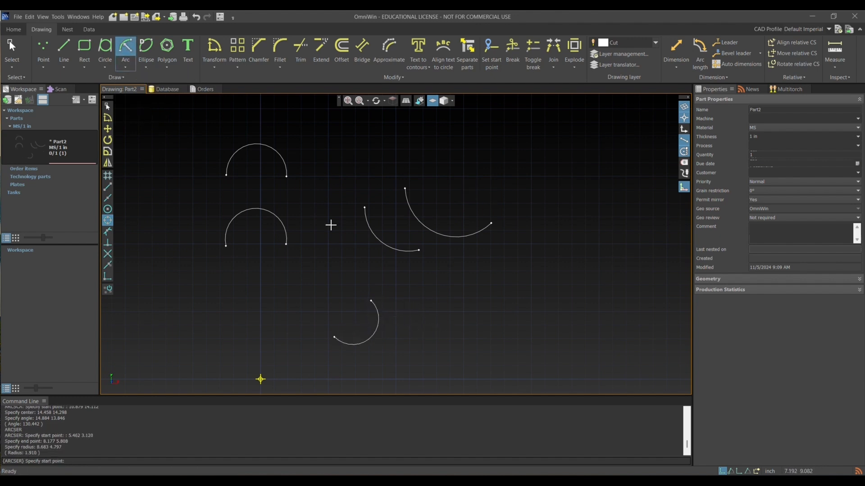
- Draw a start-end-angle arc from about (-5.98, 6.79) to (-2.04, 6.69) with an angle of about 93°
{"action": "left_click", "coordinate": [126, 67]}
{"action": "left_click", "coordinate": [139, 120]}
{"action": "left_click", "coordinate": [179, 287]}
{"action": "left_click", "coordinate": [233, 289]}
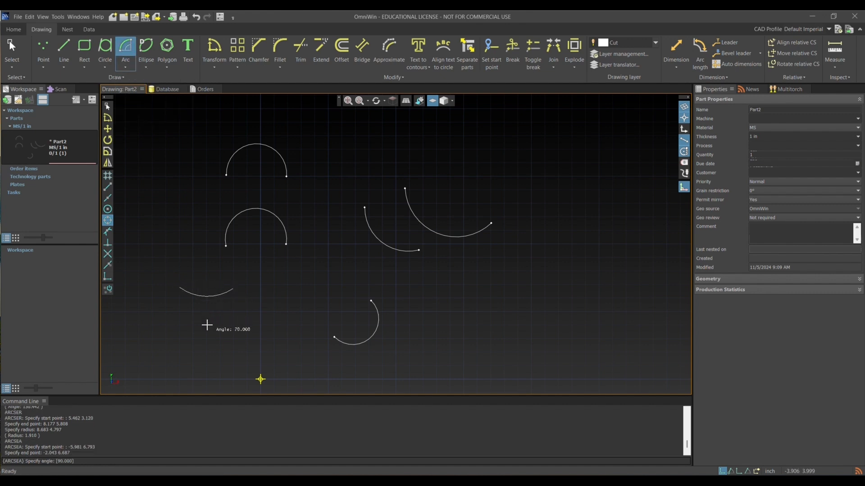
{"action": "left_click", "coordinate": [199, 245]}
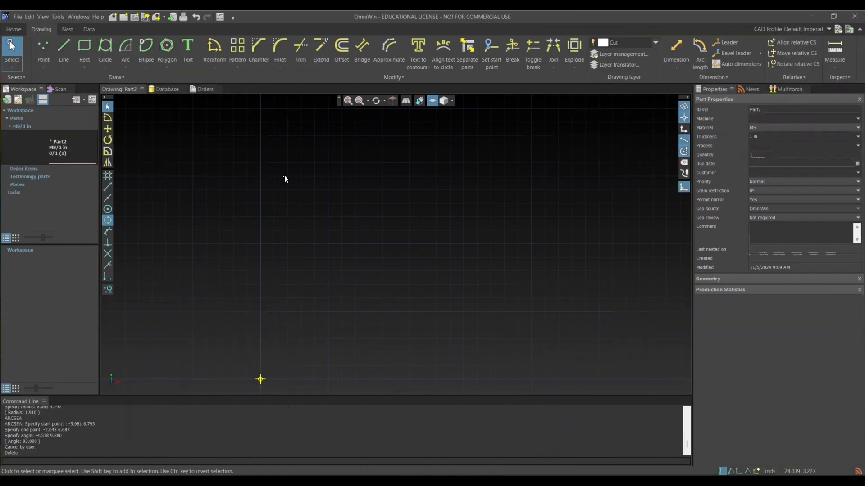
- Draw a center-point-angle ellipse centered at about (1.84, 9.45), with an axis point at (4.85, 9.19) and rotation of about 68.6°
{"action": "left_click", "coordinate": [149, 61]}
{"action": "left_click", "coordinate": [149, 76]}
{"action": "left_click", "coordinate": [142, 62]}
{"action": "left_click", "coordinate": [152, 78]}
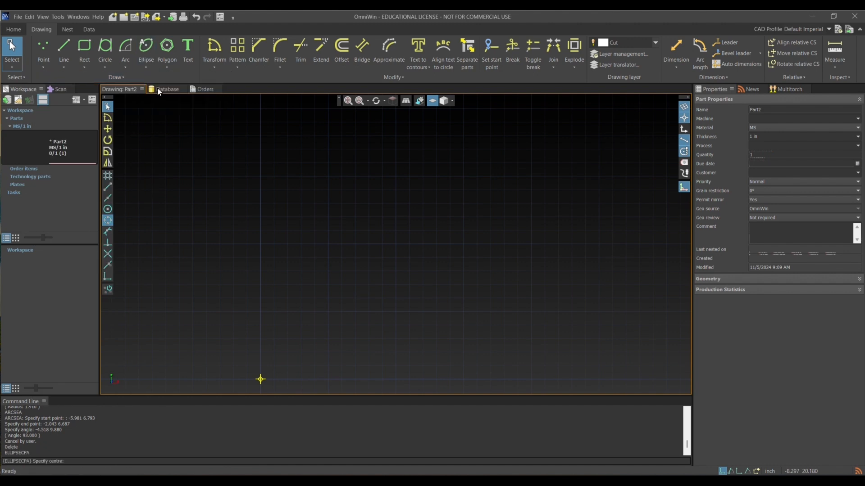
{"action": "left_click", "coordinate": [285, 252]}
{"action": "left_click", "coordinate": [326, 255]}
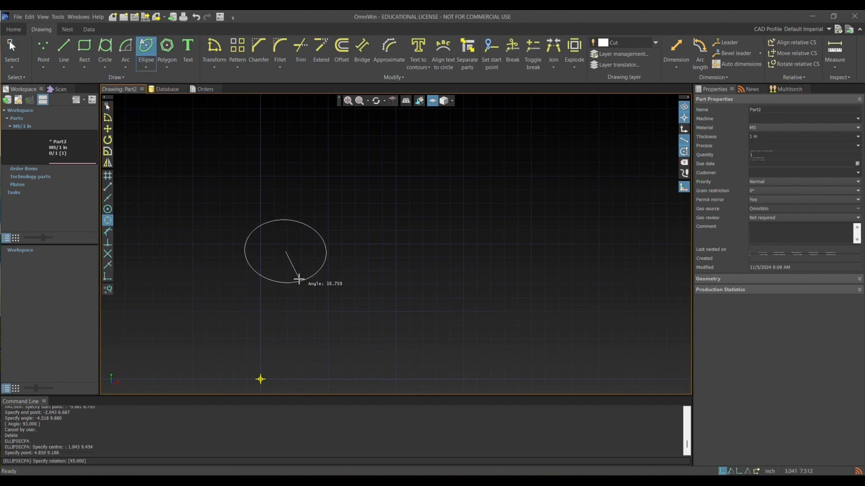
{"action": "left_click", "coordinate": [293, 264]}
- Draw a center-point-distance ellipse centered at about (5.78, 12.28), with an axis point at (8.42, 12.01) and second axis distance of about 1.2
{"action": "left_click", "coordinate": [148, 68]}
{"action": "left_click", "coordinate": [155, 87]}
{"action": "left_click", "coordinate": [338, 213]}
{"action": "left_click", "coordinate": [373, 216]}
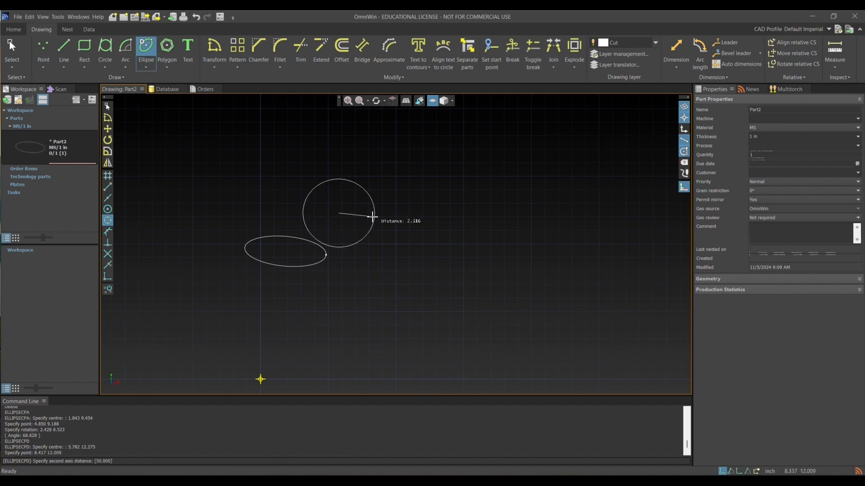
{"action": "left_click", "coordinate": [338, 197]}
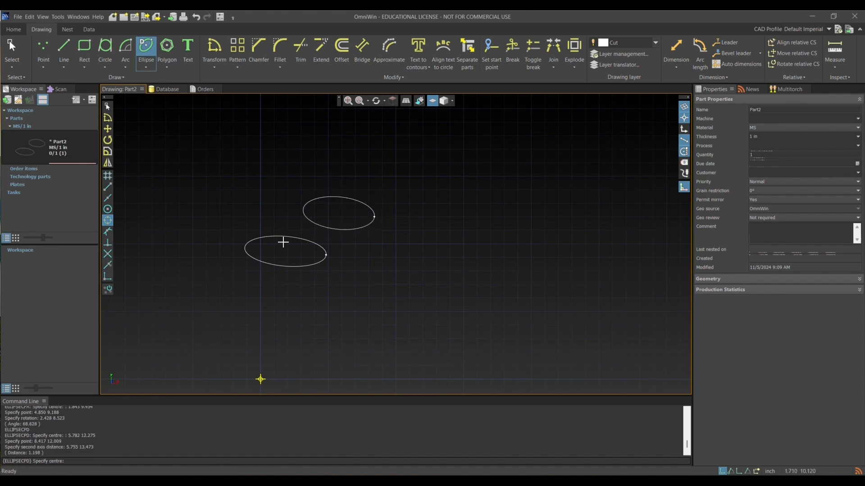
- Draw a two-point-and-angle ellipse from about (5.28, 4.85) to (11.03, 4.42) with a rotation of about 64.8°
{"action": "left_click", "coordinate": [148, 68]}
{"action": "left_click", "coordinate": [153, 100]}
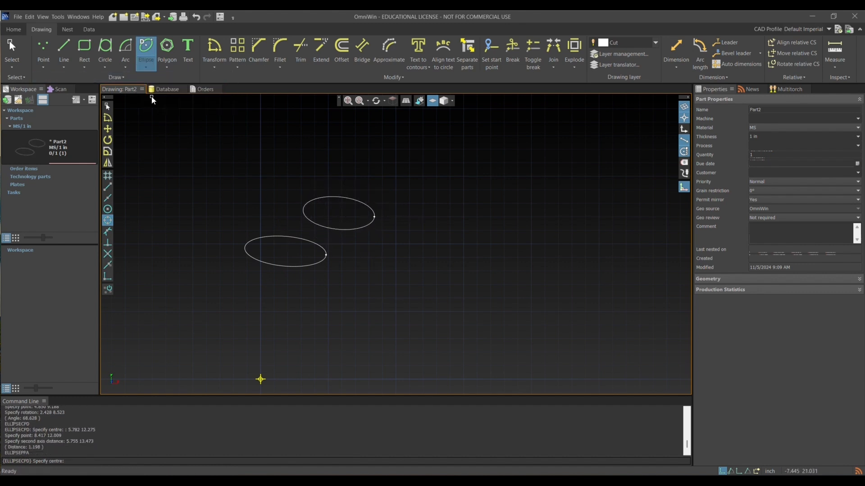
{"action": "left_click", "coordinate": [331, 314]}
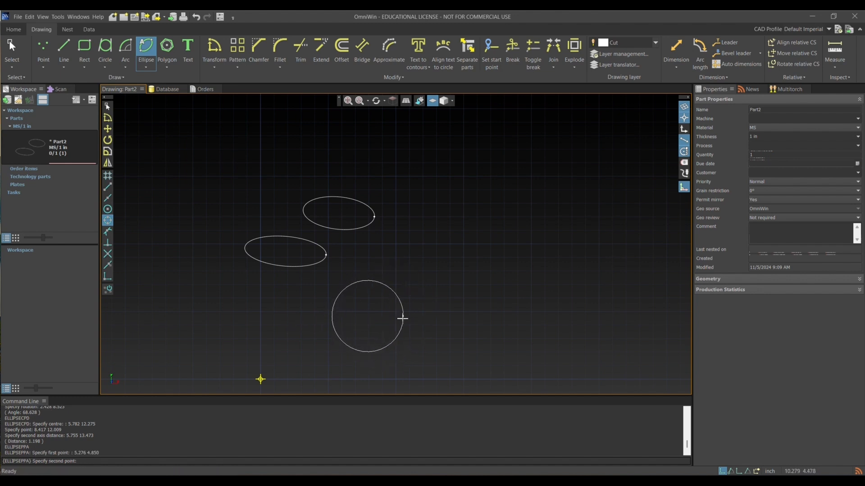
{"action": "left_click", "coordinate": [409, 319]}
{"action": "left_click", "coordinate": [369, 333]}
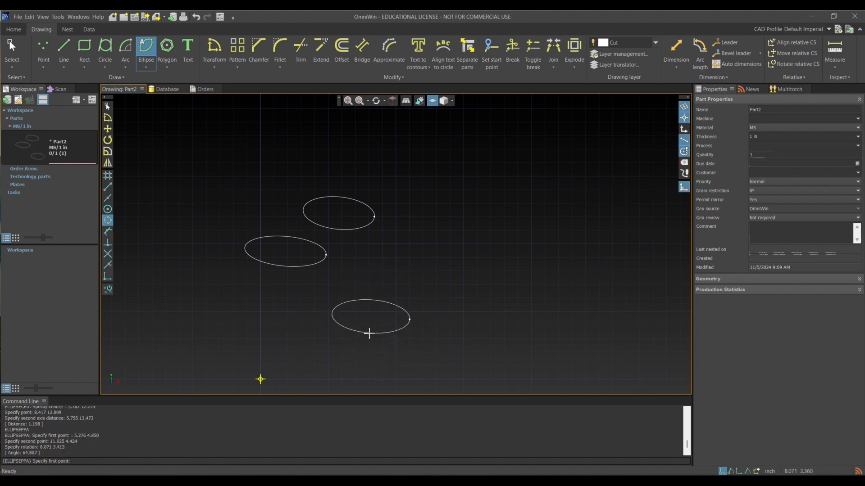
- Draw a two-point-and-distance ellipse from about (10.84, 14.22) to (15.26, 14.11) with a second axis distance of about 1.02
{"action": "left_click", "coordinate": [145, 66]}
{"action": "left_click", "coordinate": [156, 109]}
{"action": "left_click", "coordinate": [408, 187]}
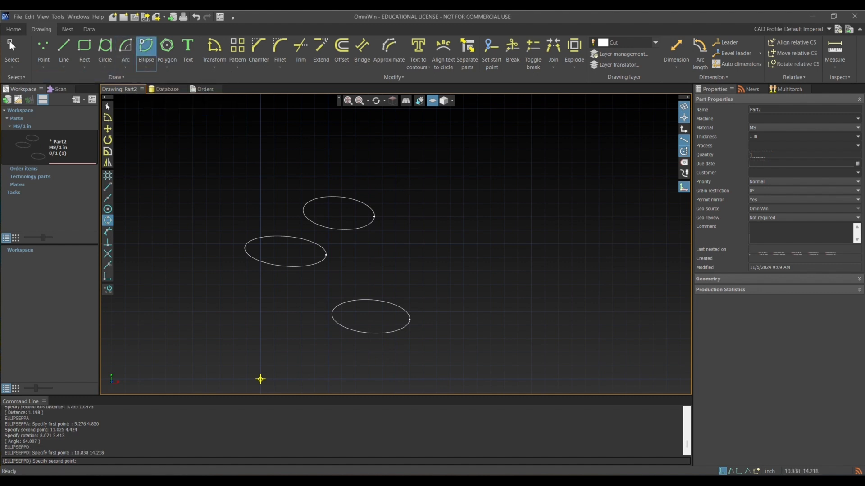
{"action": "left_click", "coordinate": [466, 188]}
{"action": "left_click", "coordinate": [446, 198]}
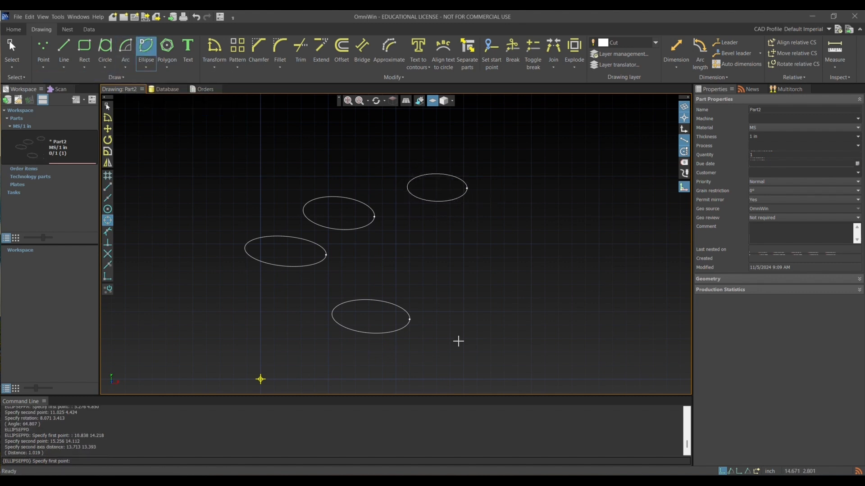
{"action": "key", "text": "Escape"}
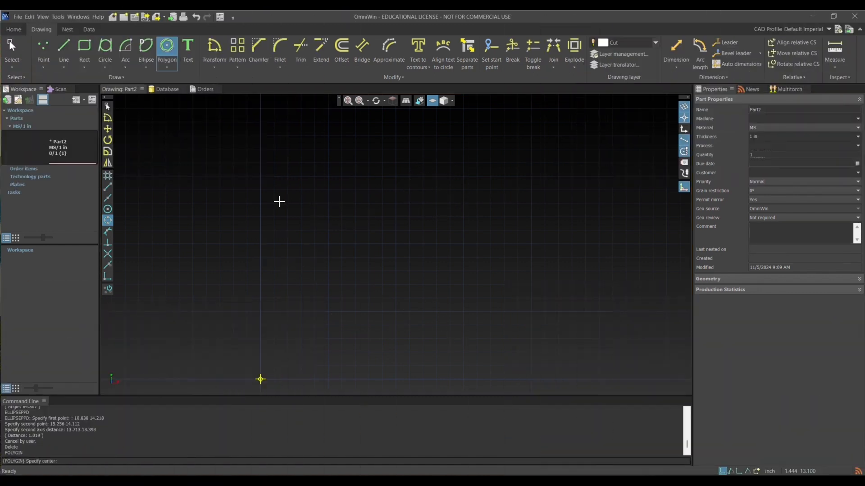
- Draw an inscribed polygon with 6 sides, centered at about (0.49, 9.93), with a radius of about 3.03
{"action": "left_click", "coordinate": [165, 66]}
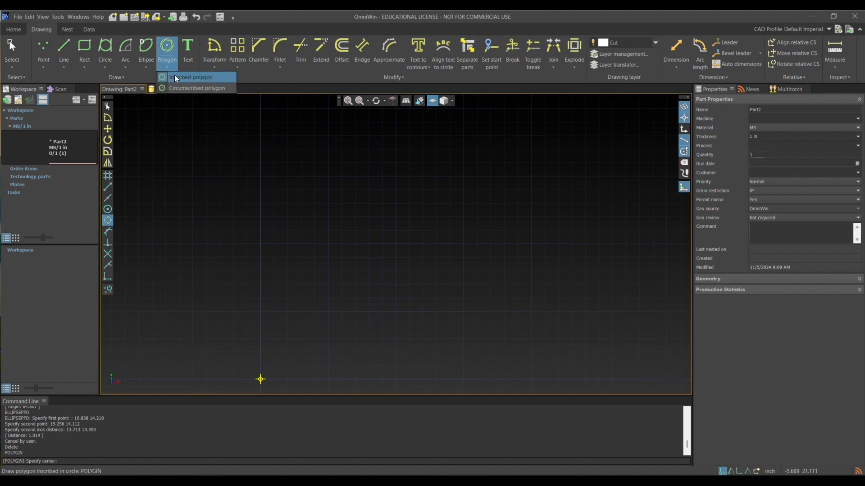
{"action": "left_click", "coordinate": [174, 76]}
{"action": "left_click", "coordinate": [267, 244]}
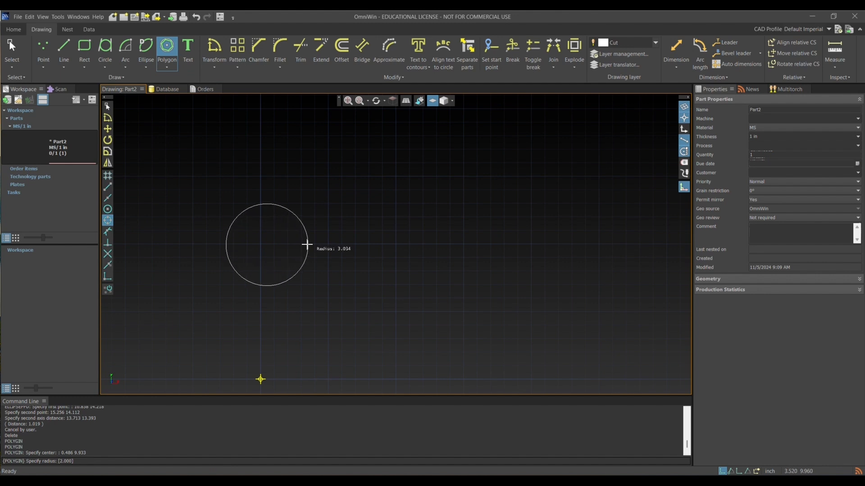
{"action": "left_click", "coordinate": [308, 244]}
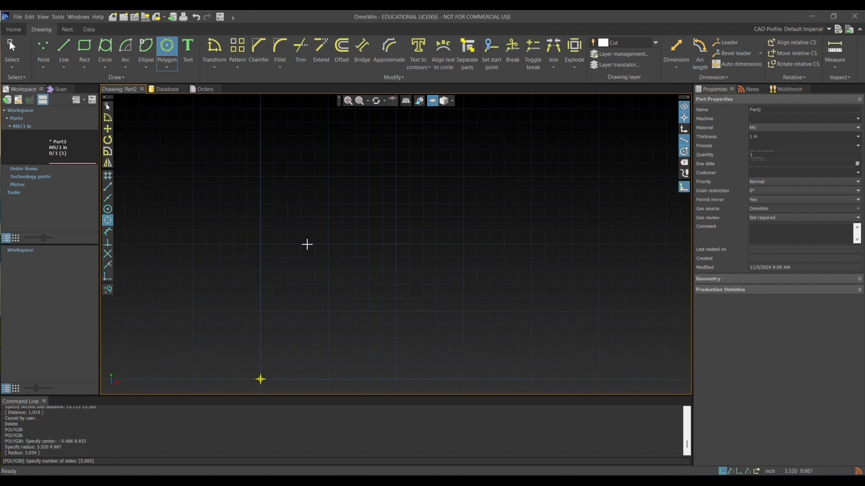
{"action": "type", "text": "6"}
{"action": "key", "text": "Return"}
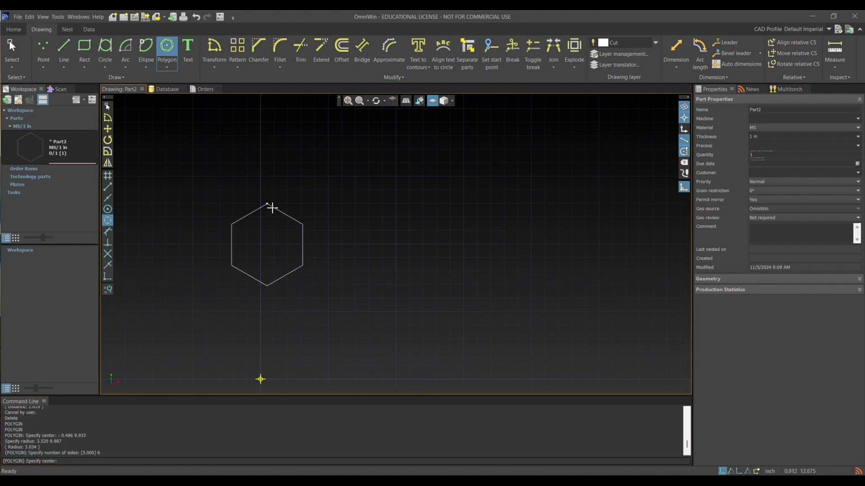
- Draw a circumscribed polygon with 8 sides, centered at about (10.07, 9.80), with a radius of about 4.74
{"action": "left_click", "coordinate": [170, 70]}
{"action": "left_click", "coordinate": [175, 85]}
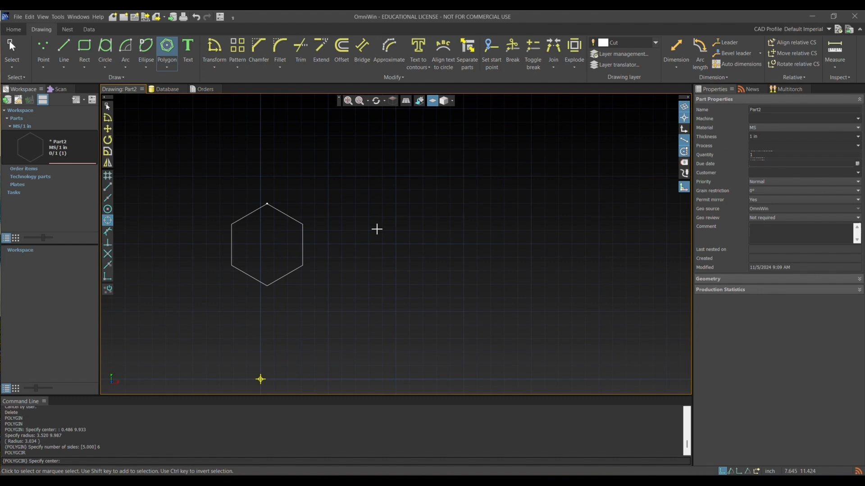
{"action": "left_click", "coordinate": [396, 247]}
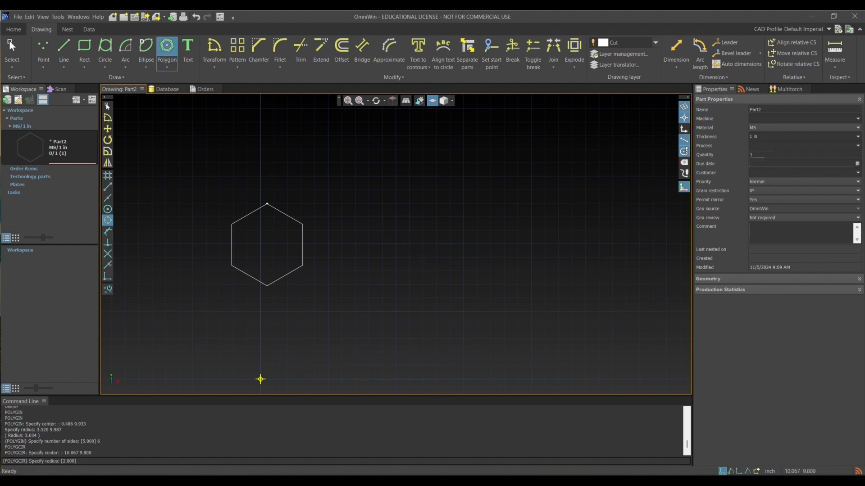
{"action": "left_click", "coordinate": [460, 247]}
{"action": "type", "text": "8"}
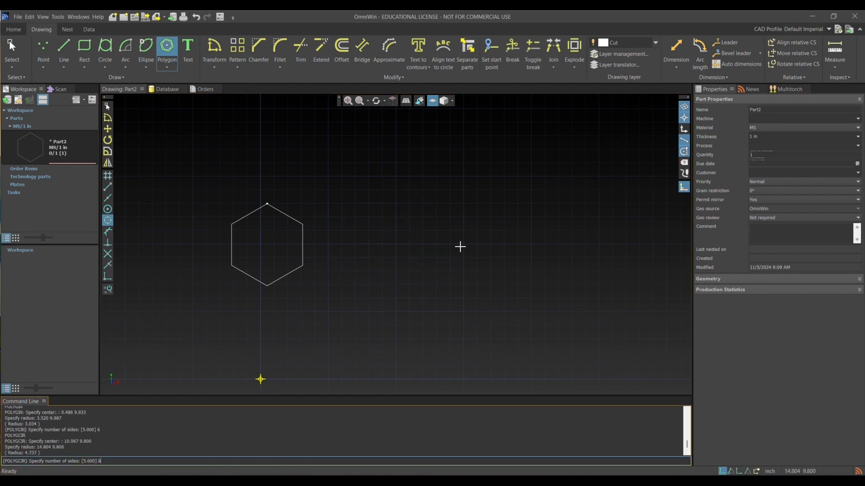
{"action": "key", "text": "Return"}
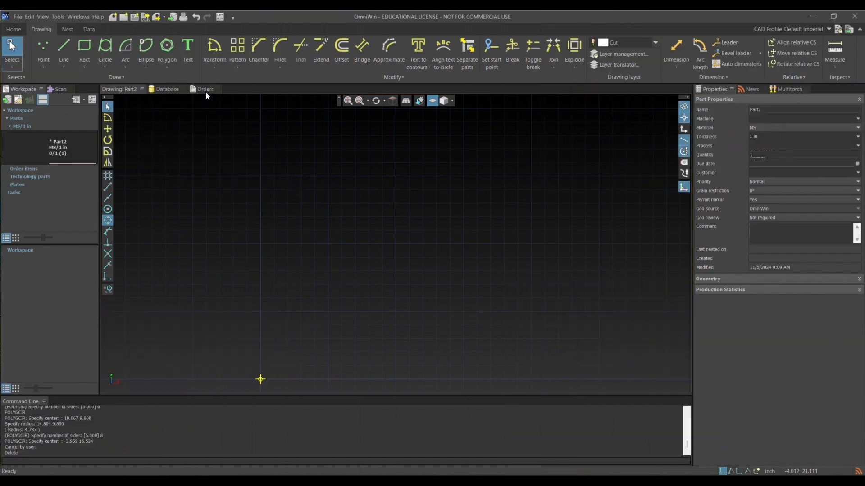
- Place the text "TEXT" in Stencil font at about (2.51, 11.00), with a height of about 1.30 and an angle of about 6.56°
{"action": "left_click", "coordinate": [189, 48]}
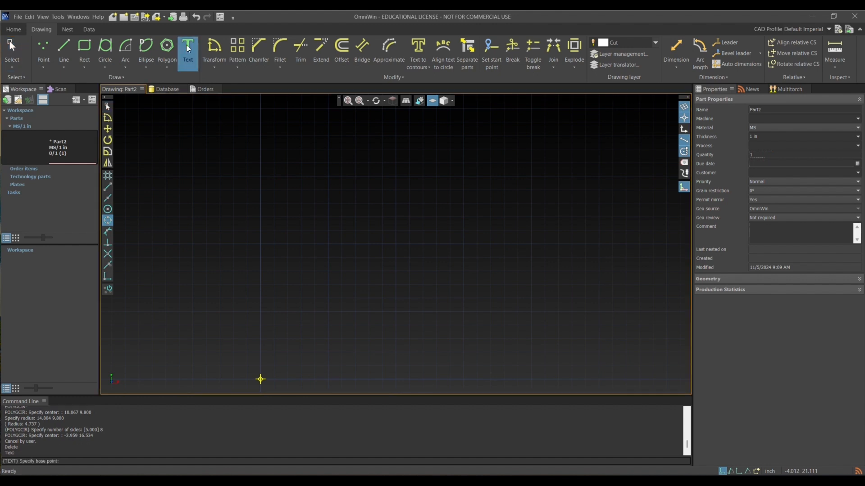
{"action": "left_click", "coordinate": [294, 230]}
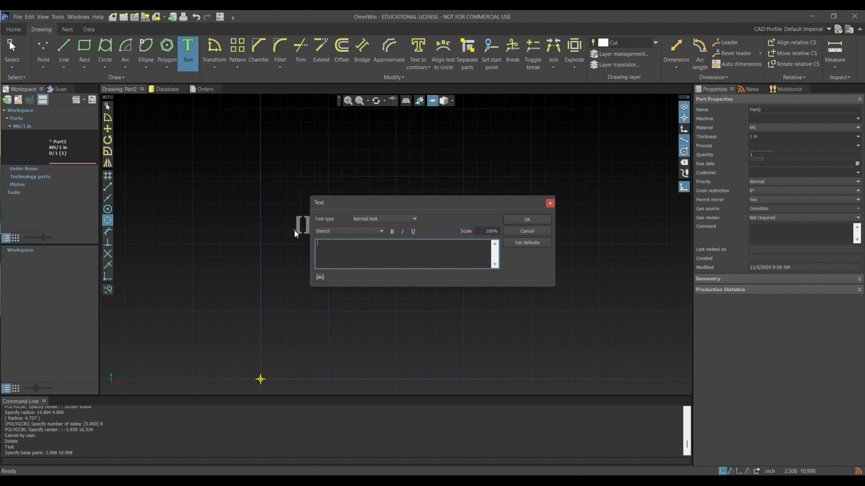
{"action": "type", "text": "TEXT"}
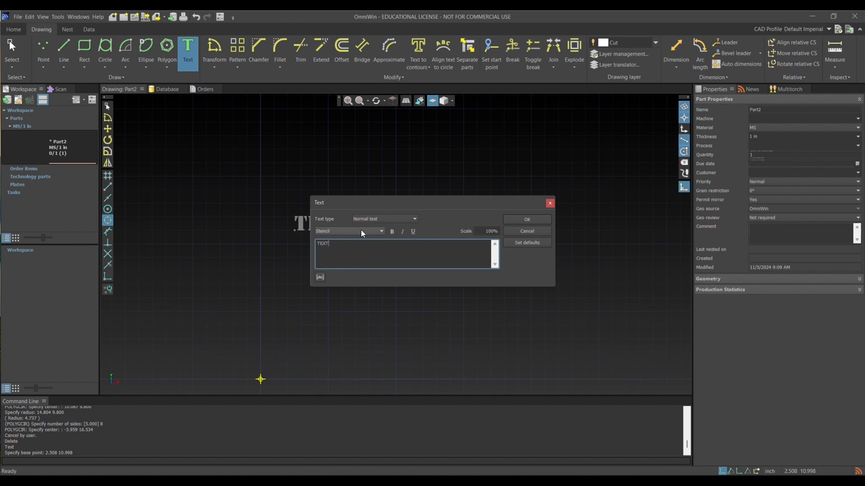
{"action": "left_click", "coordinate": [373, 231]}
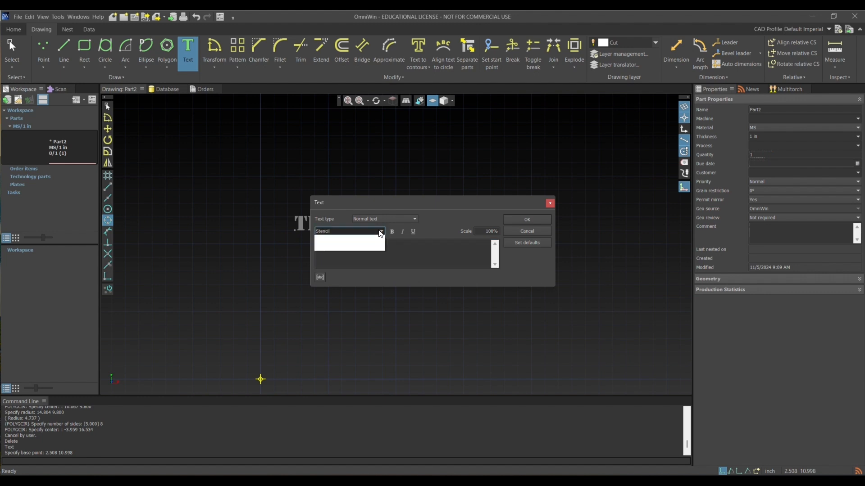
{"action": "left_click", "coordinate": [354, 231]}
{"action": "left_click", "coordinate": [530, 219]}
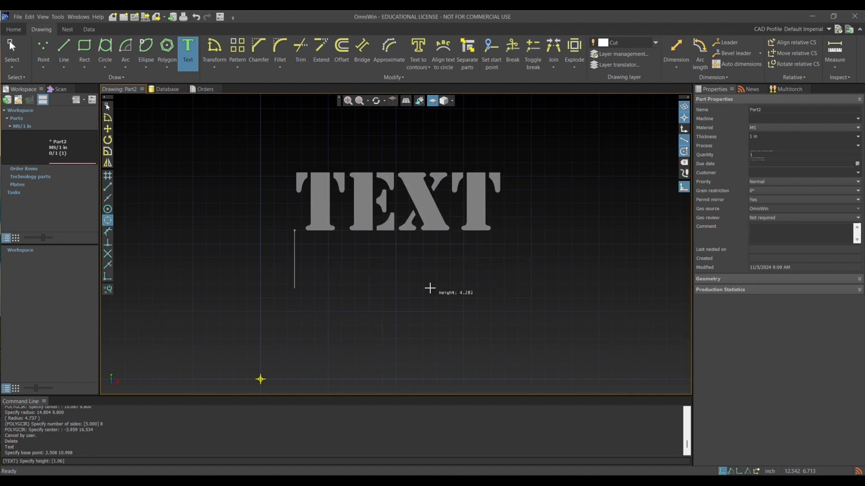
{"action": "left_click", "coordinate": [447, 248]}
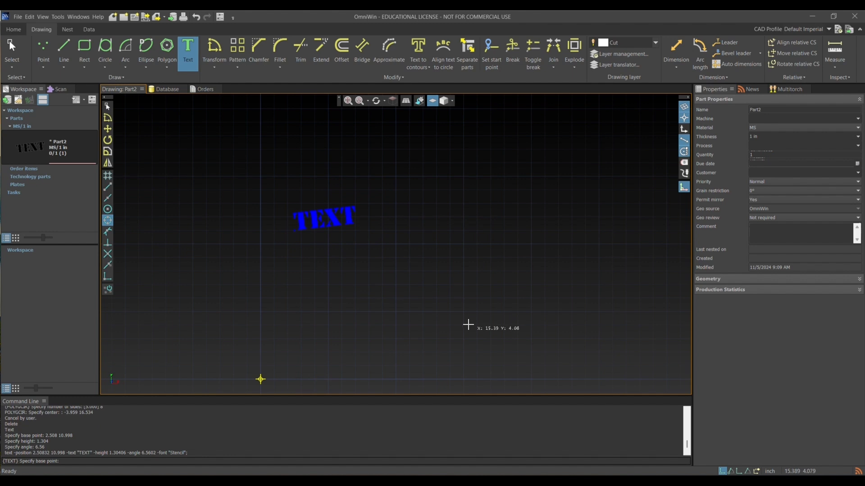
{"action": "key", "text": "Escape"}
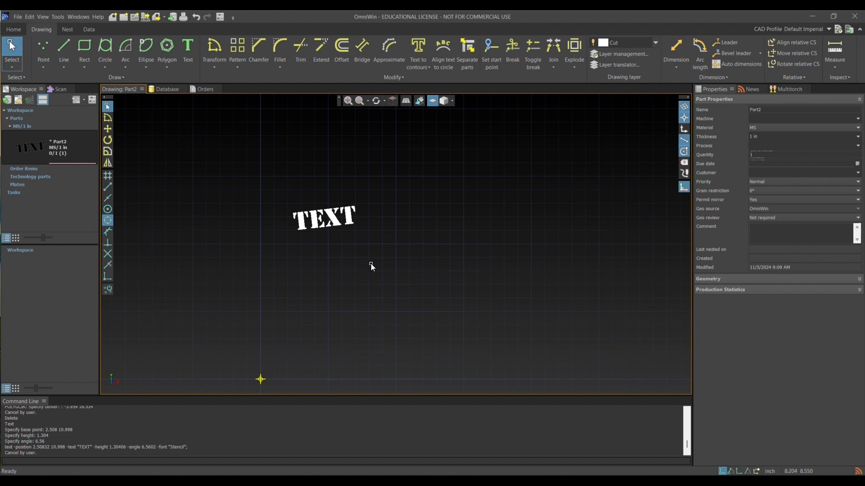
{"action": "left_click_drag", "start_coordinate": [200, 143], "coordinate": [396, 271]}
{"action": "key", "text": "Escape"}
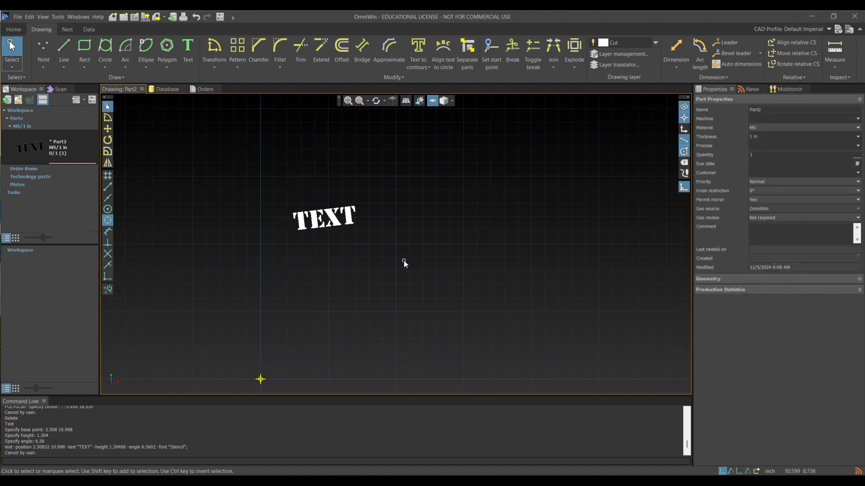
{"action": "mouse_move", "coordinate": [391, 251]}
{"action": "left_mouse_down"}
{"action": "mouse_move", "coordinate": [290, 245]}
{"action": "mouse_move", "coordinate": [277, 208]}
{"action": "mouse_move", "coordinate": [280, 242]}
{"action": "mouse_move", "coordinate": [269, 181]}
{"action": "left_mouse_up"}
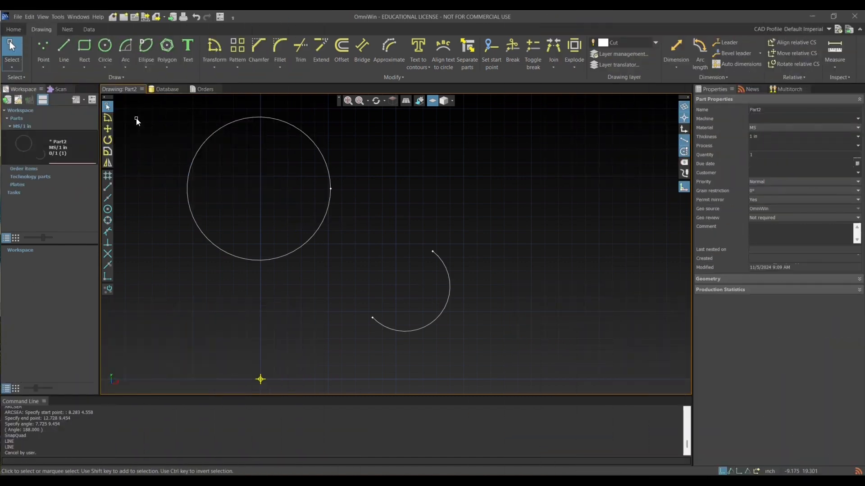
- With tangent snap, draw a line from about (0.46, 4.93) to the circle and another from about (17.41, 12.99) to the arc
{"action": "left_click", "coordinate": [65, 49]}
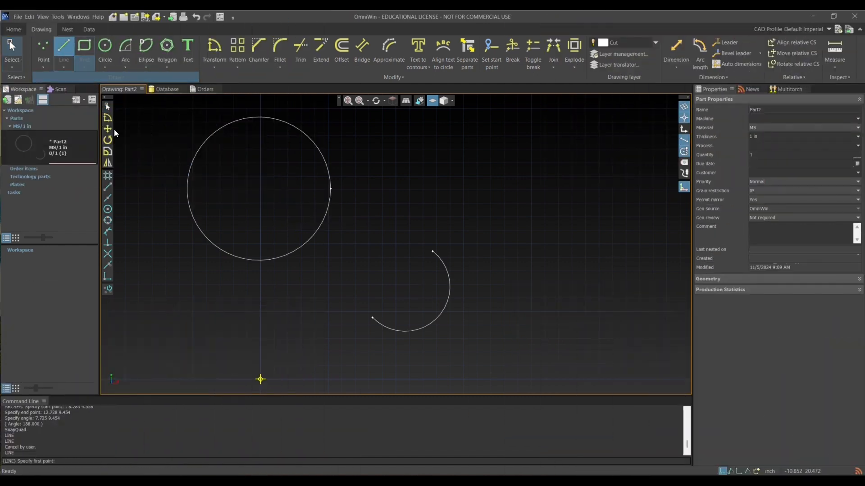
{"action": "left_click", "coordinate": [106, 231]}
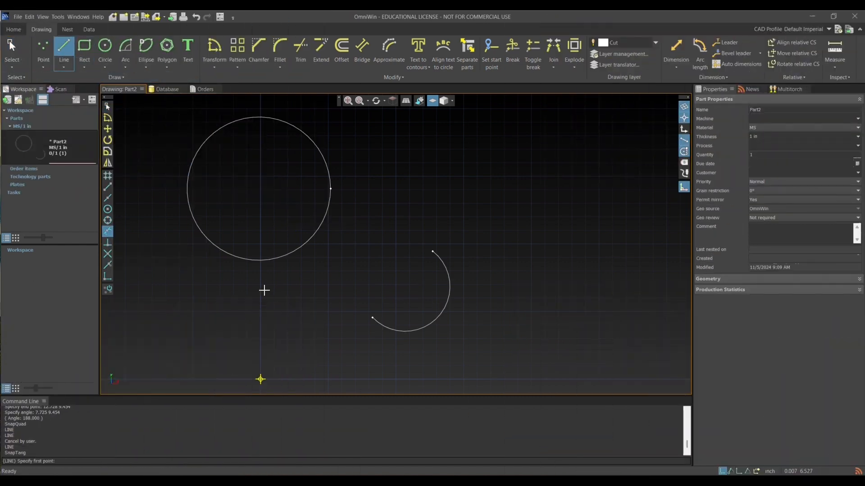
{"action": "left_click", "coordinate": [266, 311]}
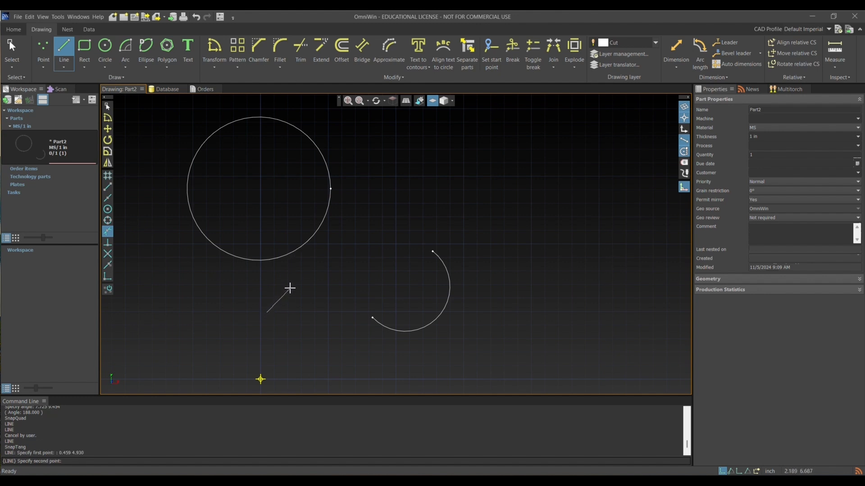
{"action": "left_click", "coordinate": [321, 225]}
{"action": "left_click", "coordinate": [495, 204]}
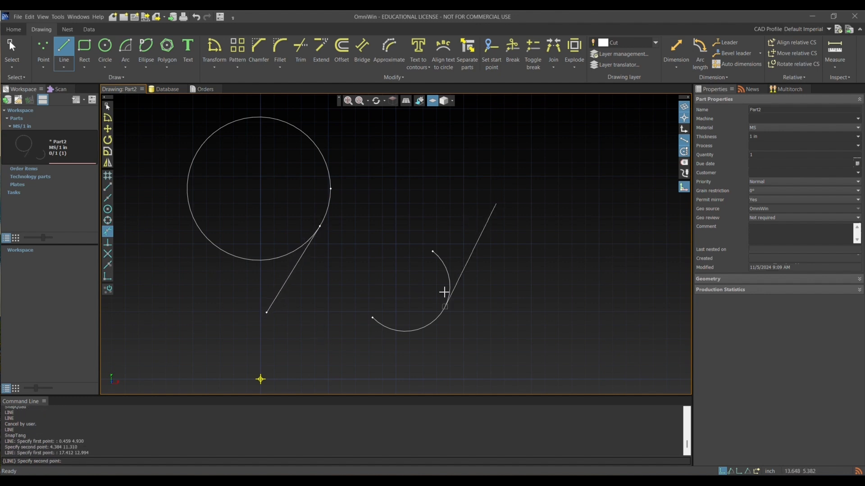
{"action": "left_click", "coordinate": [447, 299]}
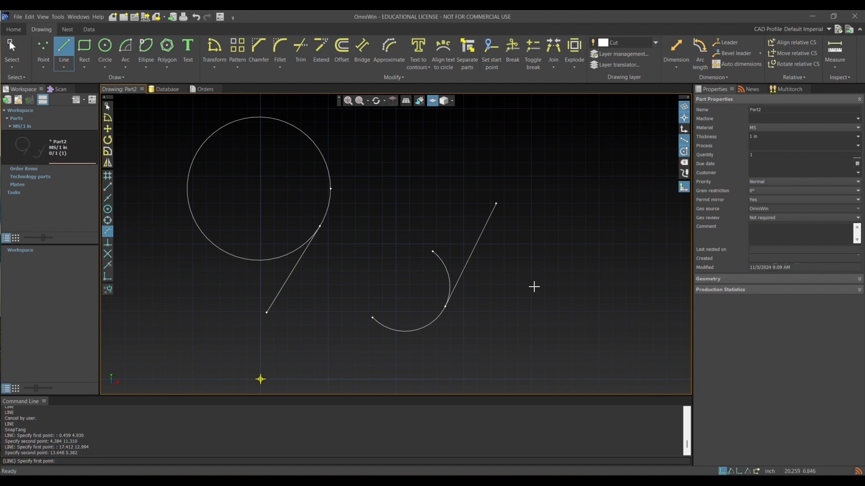
{"action": "key", "text": "Escape"}
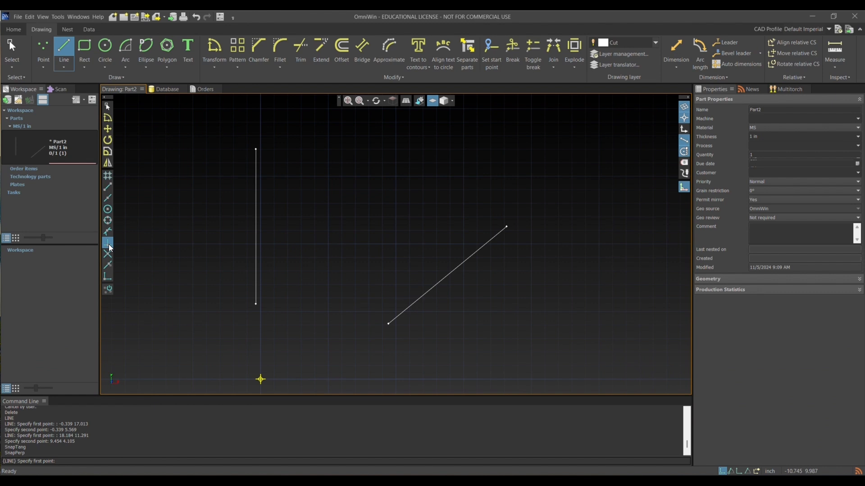
- With perpendicular snap, draw a line off the vertical line and begin another from the slanted line
{"action": "left_click", "coordinate": [110, 247]}
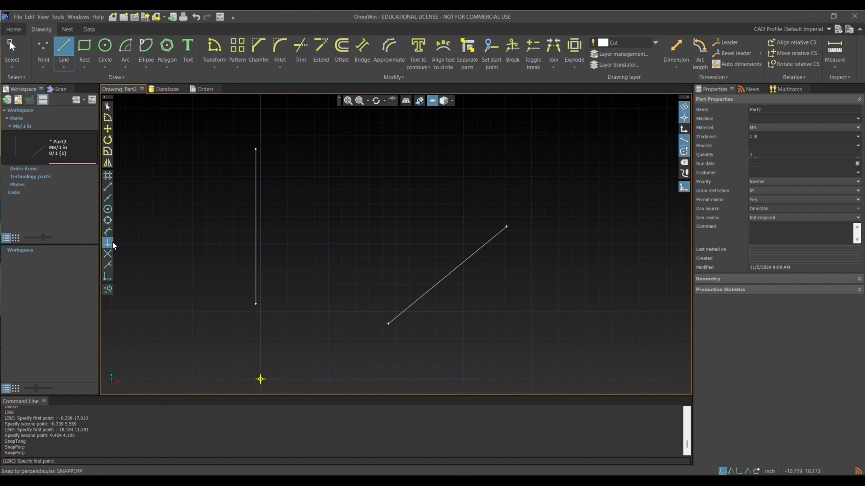
{"action": "left_click", "coordinate": [107, 245]}
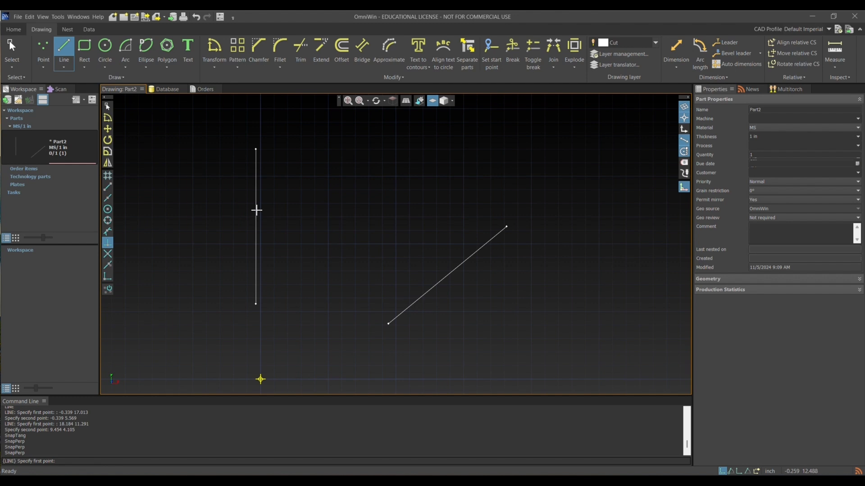
{"action": "left_click", "coordinate": [256, 209]}
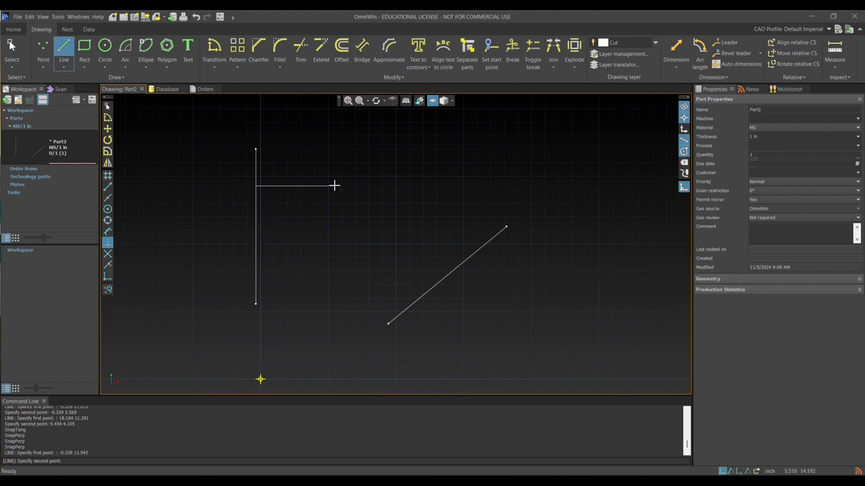
{"action": "left_click", "coordinate": [353, 243]}
{"action": "left_click", "coordinate": [412, 306]}
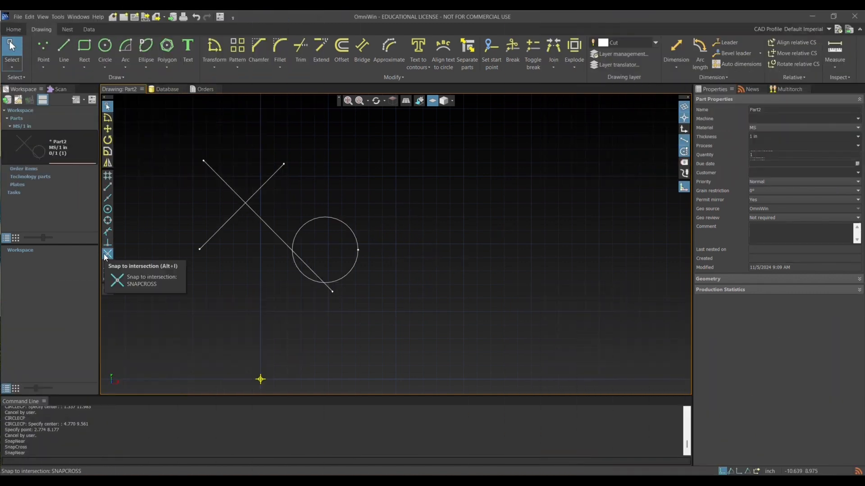
- With intersection snap, draw lines from the two lines' crossing to about (4.13, 13.50) and from the circle's left crossing to about (-1.38, 7.99)
{"action": "left_click", "coordinate": [104, 253]}
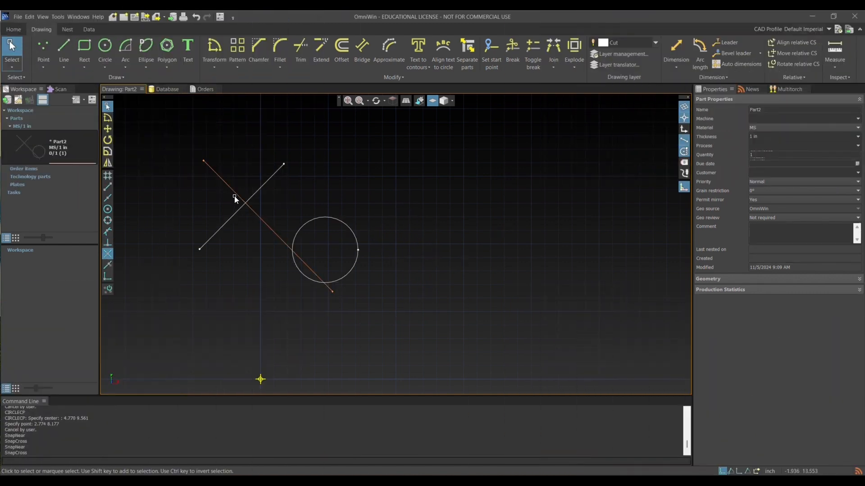
{"action": "left_click", "coordinate": [64, 47]}
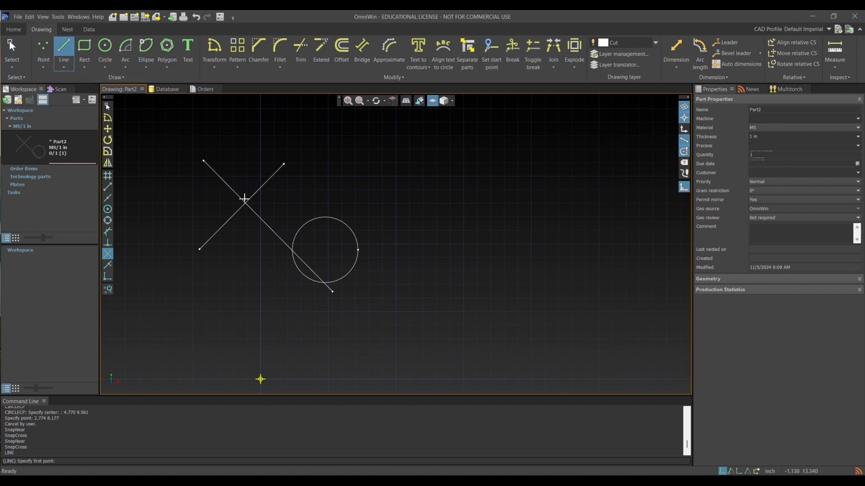
{"action": "left_click", "coordinate": [246, 203]}
{"action": "left_click", "coordinate": [316, 197]}
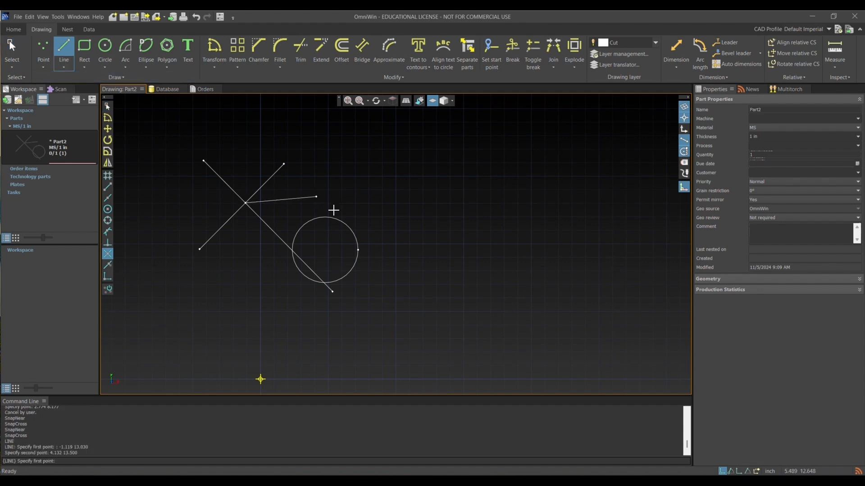
{"action": "left_click", "coordinate": [292, 250]}
{"action": "left_click", "coordinate": [242, 271]}
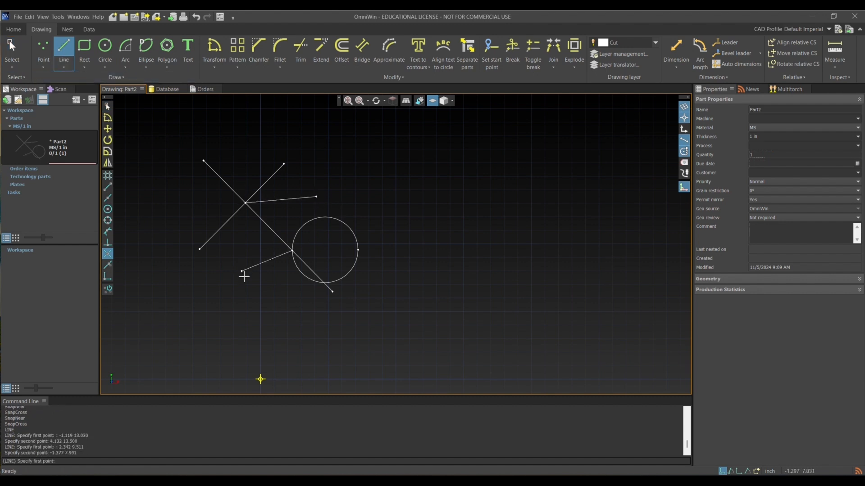
{"action": "key", "text": "Escape"}
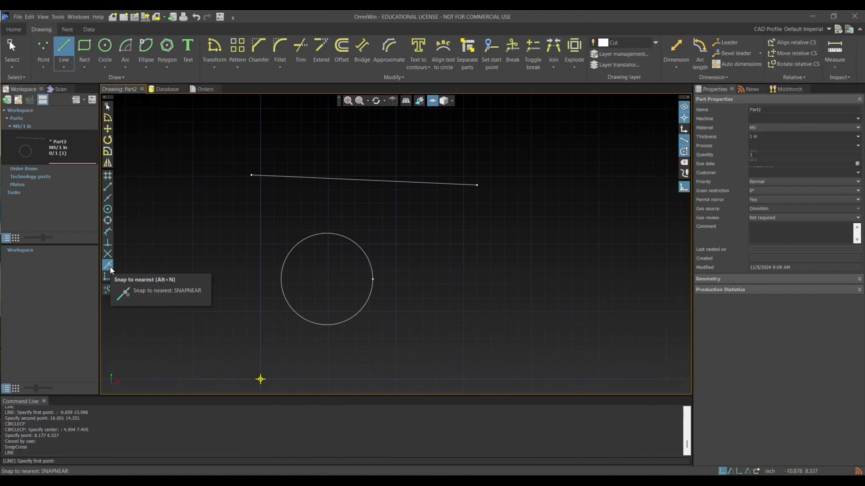
- With nearest snap, draw a line from the circle to about (10.25, 10.31) and another from the upper line to about (0.75, 11.34)
{"action": "left_click", "coordinate": [107, 265]}
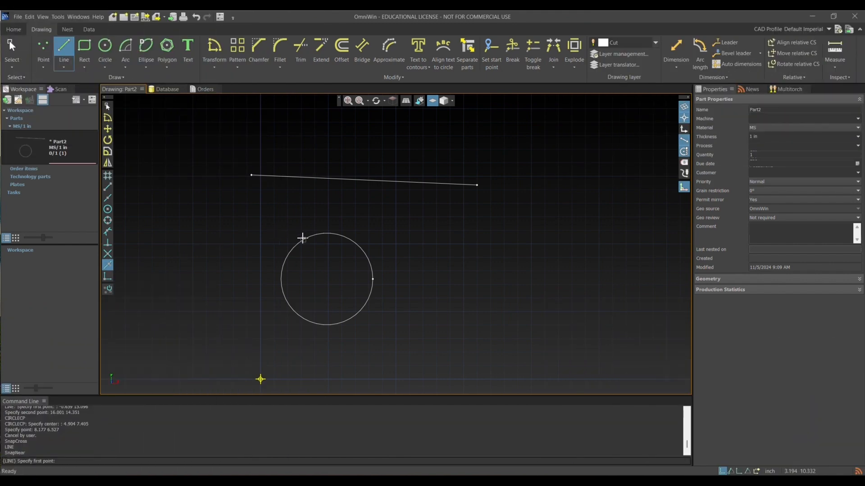
{"action": "left_click", "coordinate": [367, 256]}
{"action": "left_click", "coordinate": [399, 240]}
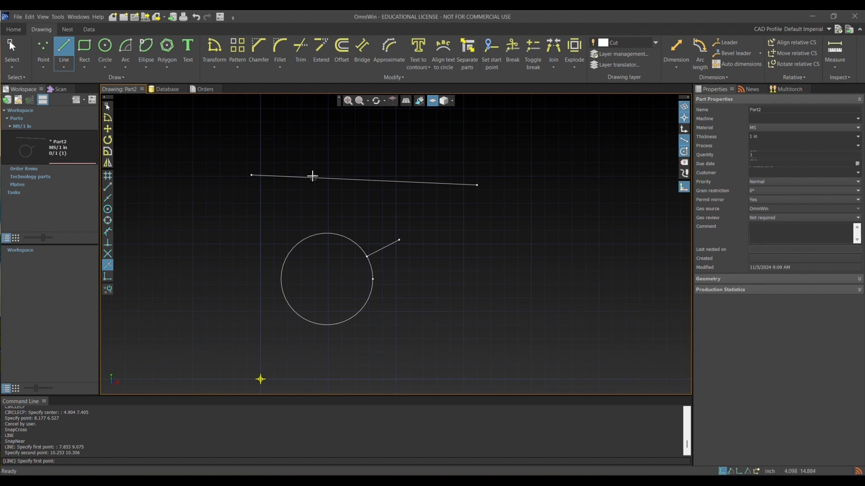
{"action": "left_click", "coordinate": [299, 177]}
{"action": "left_click", "coordinate": [270, 227]}
{"action": "key", "text": "Escape"}
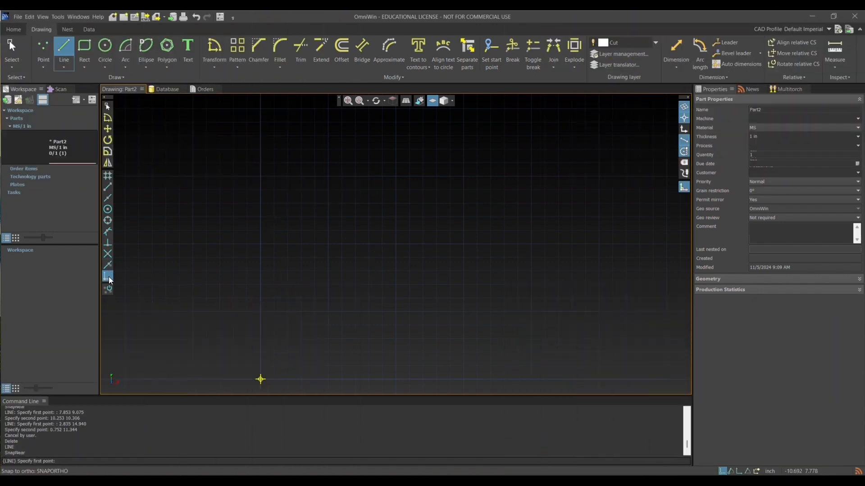
- With ortho snap, draw an axis-aligned line starting at about (-2.20, 15.20)
{"action": "left_click", "coordinate": [109, 279]}
{"action": "left_click", "coordinate": [230, 175]}
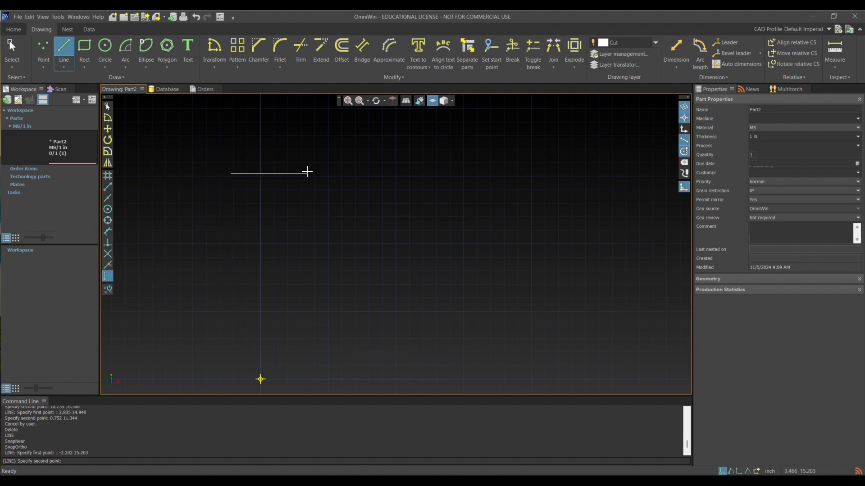
{"action": "left_click", "coordinate": [215, 254]}
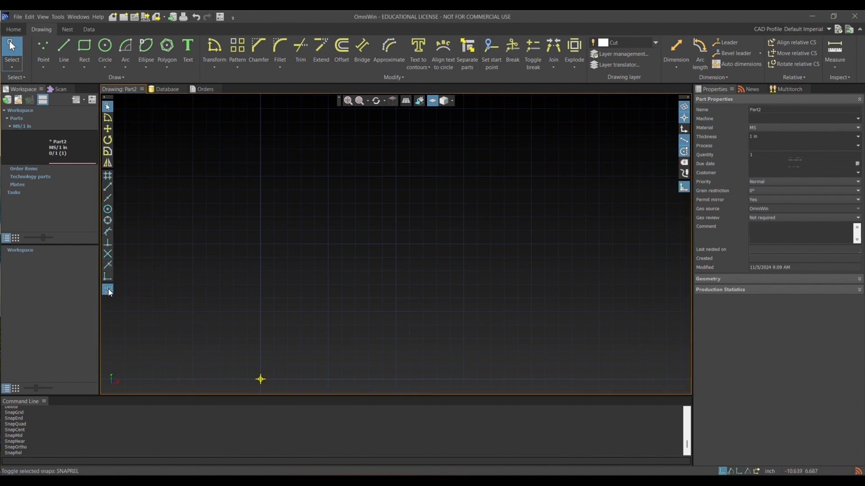
- Toggle the whole set of selected snaps off and on, finishing with them switched on
{"action": "left_click", "coordinate": [108, 291]}
{"action": "left_click", "coordinate": [108, 291]}
{"action": "left_click", "coordinate": [108, 291]}
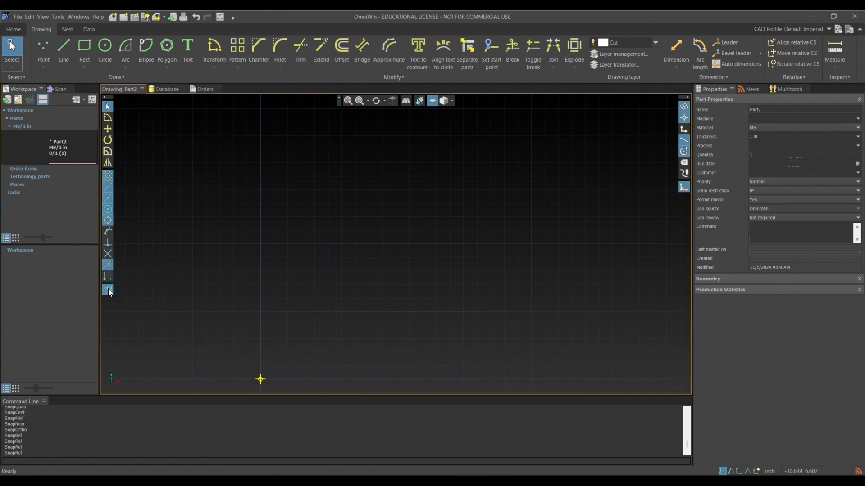
- Enable the intersection snap and disable the nearest, quadrant and midpoint snaps
{"action": "left_click", "coordinate": [109, 253]}
{"action": "left_click", "coordinate": [109, 264]}
{"action": "left_click", "coordinate": [108, 209]}
{"action": "left_click", "coordinate": [108, 198]}
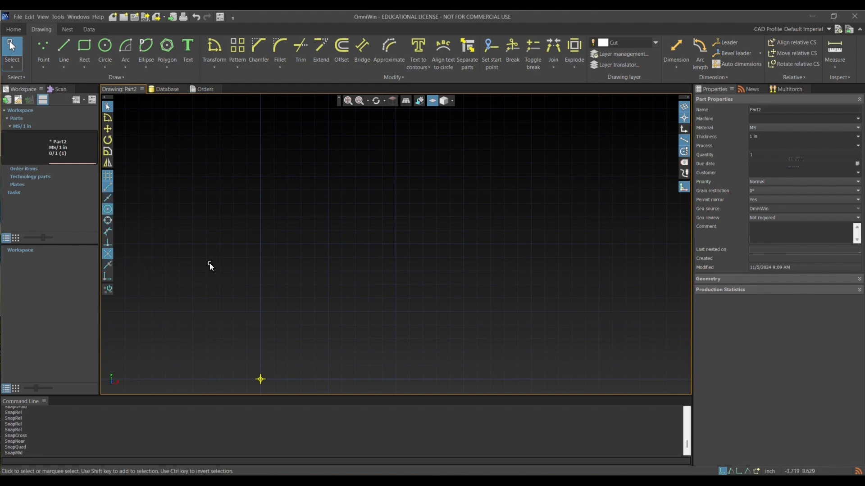